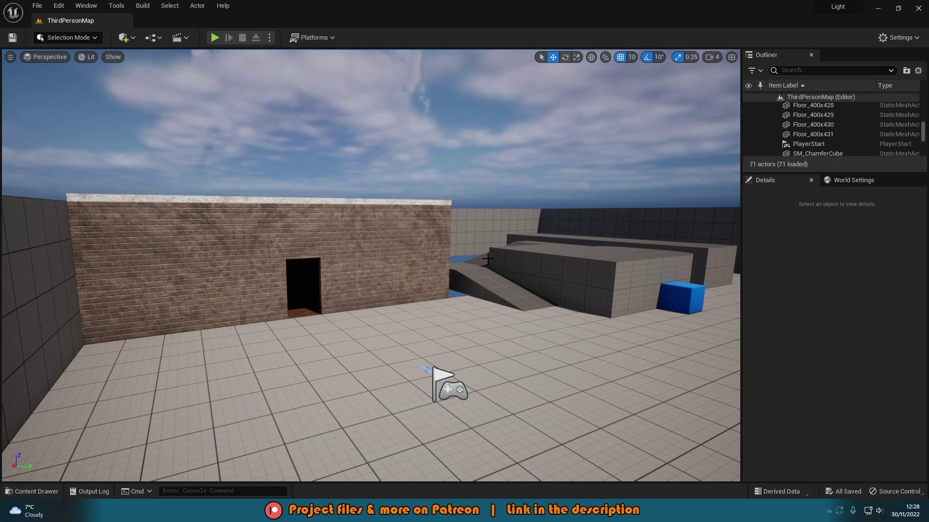
Look over the brick building from outside and move through the doorway into its dark interior
{"action": "key", "text": "w"}
{"action": "right_click_drag", "start_coordinate": [488, 259], "coordinate": [469, 263]}
{"action": "key", "text": "s"}
{"action": "key", "text": "w"}
{"action": "key", "text": "s"}
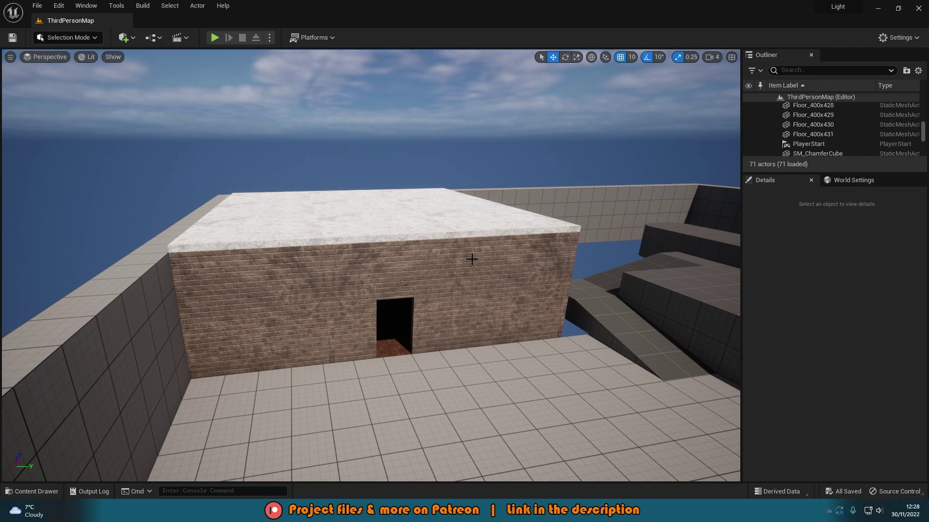
{"action": "left_click_drag", "start_coordinate": [472, 266], "coordinate": [472, 194]}
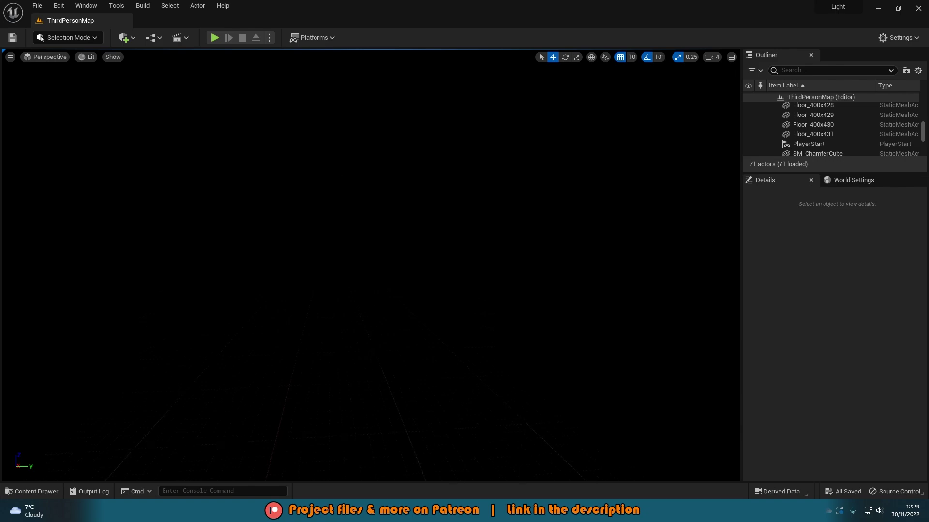
Inspect the dark room's interior in the Unlit view mode and return the viewport to Lit
{"action": "left_click", "coordinate": [87, 57]}
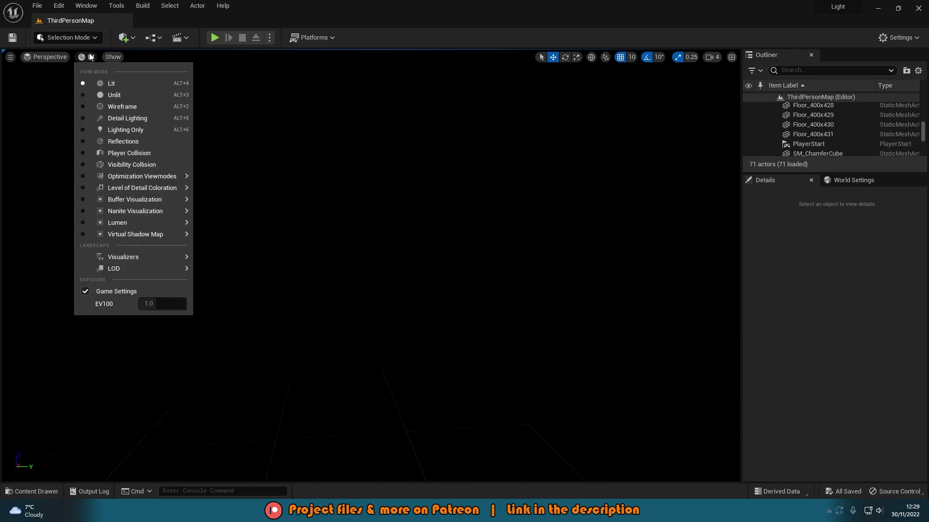
{"action": "left_click", "coordinate": [128, 99]}
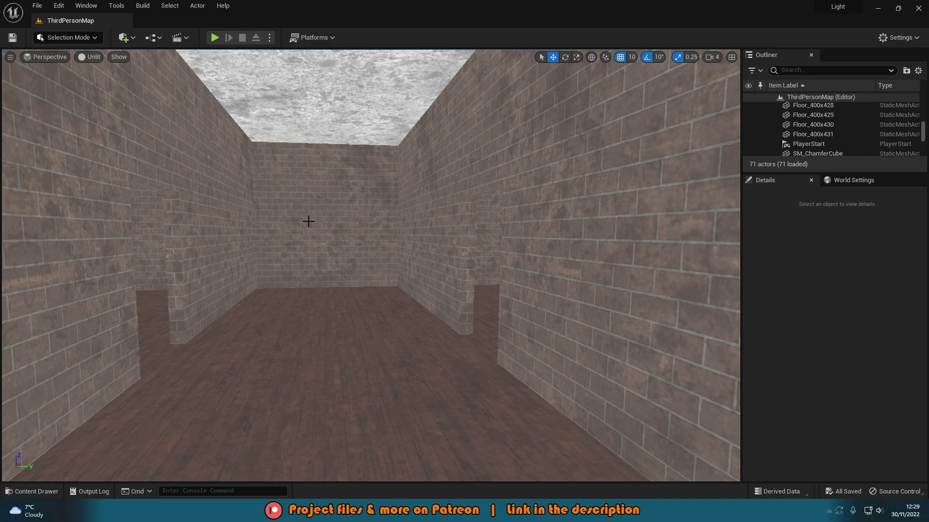
{"action": "key", "text": "w"}
{"action": "right_click_drag", "start_coordinate": [388, 238], "coordinate": [455, 245]}
{"action": "key", "text": "s"}
{"action": "left_click_drag", "start_coordinate": [287, 216], "coordinate": [290, 201]}
{"action": "left_click", "coordinate": [88, 57]}
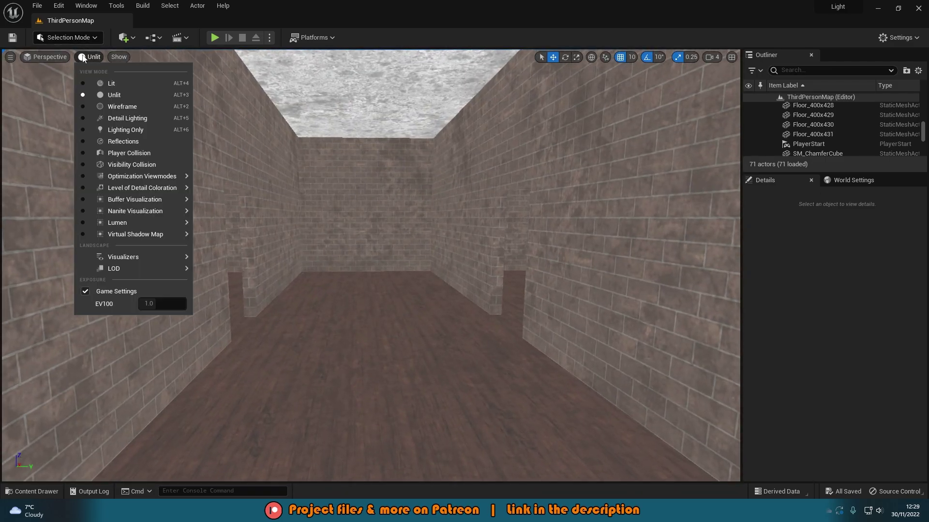
{"action": "left_click", "coordinate": [97, 84]}
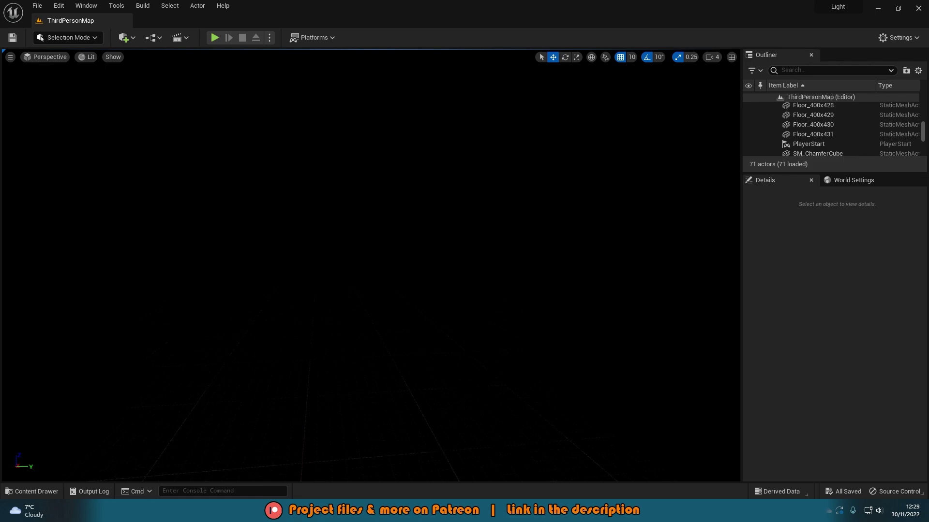
Place a point light inside the dark room and move it to about 2660, 740, 150
{"action": "left_click", "coordinate": [139, 39]}
{"action": "mouse_move", "coordinate": [164, 127]}
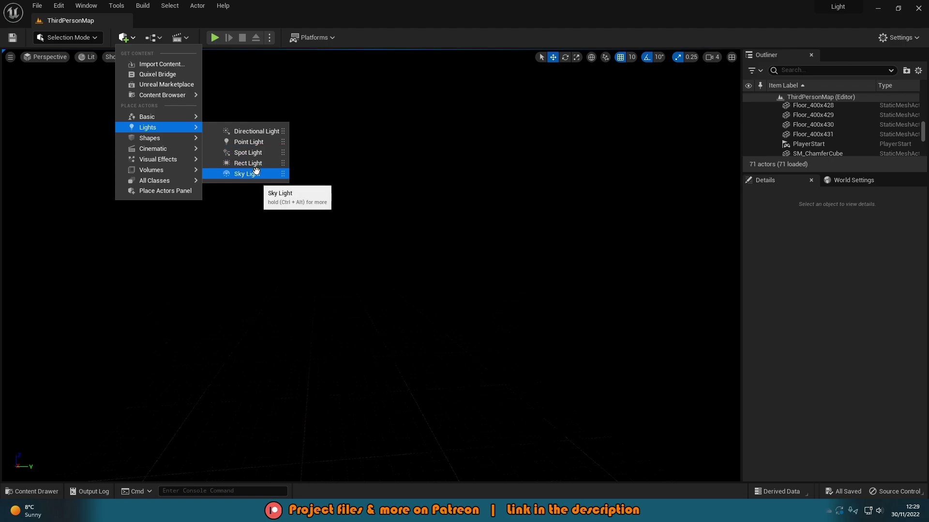
{"action": "left_click", "coordinate": [253, 141]}
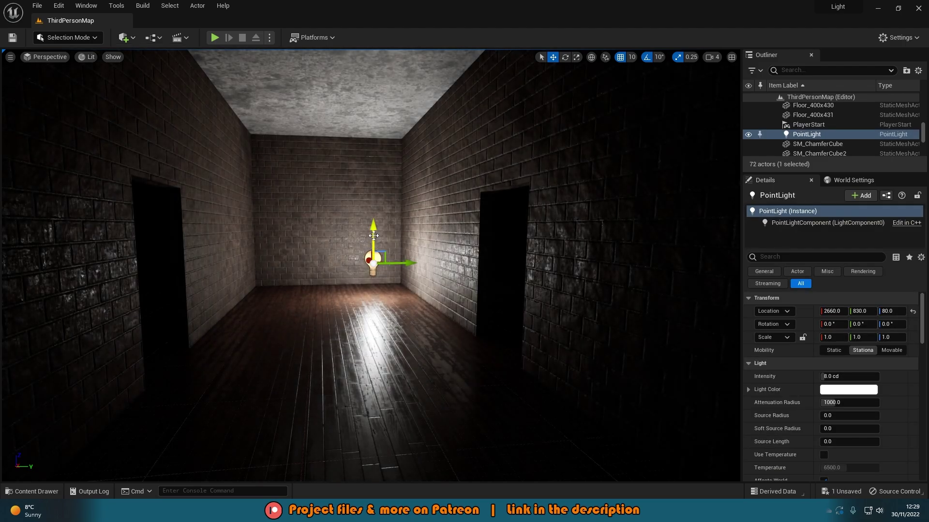
{"action": "mouse_move", "coordinate": [379, 232]}
{"action": "left_mouse_down"}
{"action": "mouse_move", "coordinate": [379, 200]}
{"action": "mouse_move", "coordinate": [376, 231]}
{"action": "mouse_move", "coordinate": [363, 236]}
{"action": "left_mouse_up"}
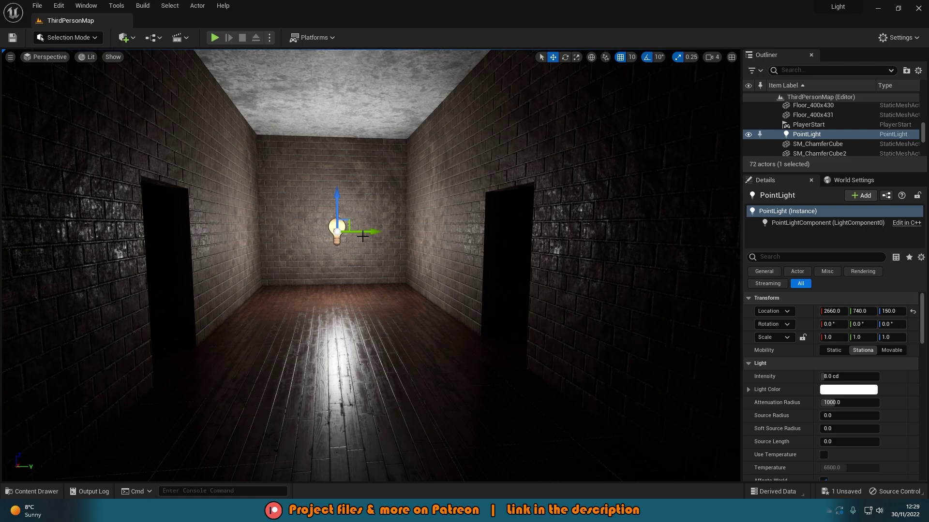
{"action": "key", "text": "w"}
{"action": "right_click_drag", "start_coordinate": [363, 236], "coordinate": [414, 256]}
{"action": "scroll", "coordinate": [821, 413], "scroll_direction": "down", "scroll_amount": 2}
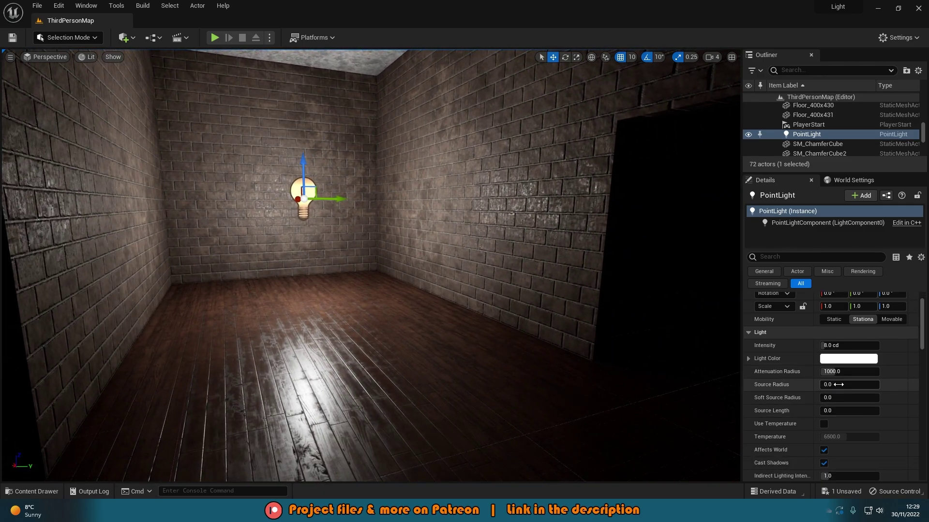
Try adjusting the point light's attenuation radius, look at the room's lighting, and delete the light
{"action": "left_click_drag", "start_coordinate": [836, 372], "coordinate": [827, 371]}
{"action": "key", "text": "s"}
{"action": "right_click_drag", "start_coordinate": [484, 271], "coordinate": [430, 244]}
{"action": "key", "text": "Delete"}
Place a spot light in the room, shift it sideways to the middle, and deselect it to view its cone
{"action": "left_click", "coordinate": [124, 38]}
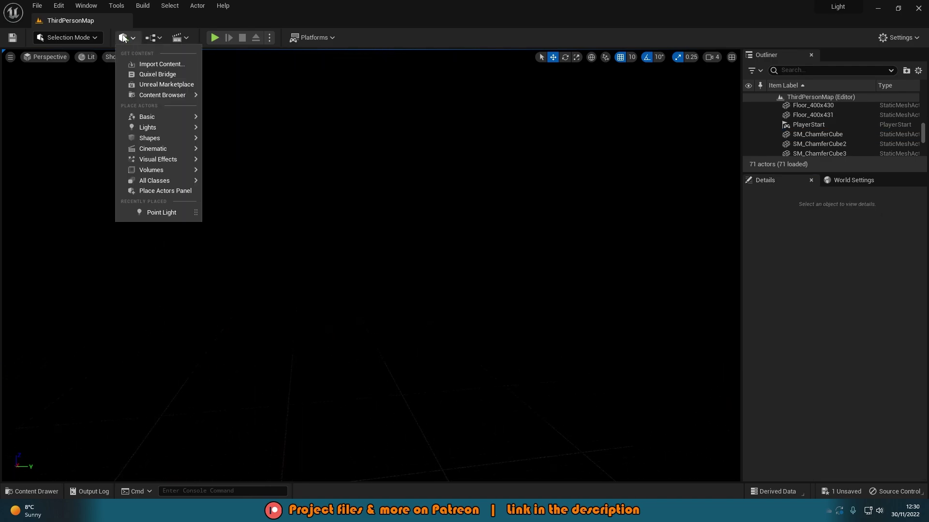
{"action": "left_click", "coordinate": [254, 152]}
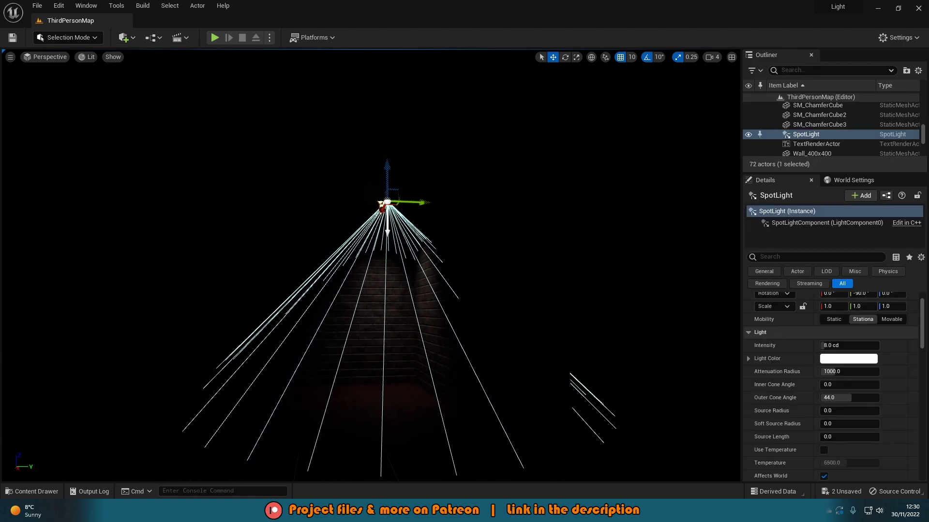
{"action": "left_click_drag", "start_coordinate": [423, 202], "coordinate": [362, 204]}
{"action": "key", "text": "w"}
{"action": "right_click_drag", "start_coordinate": [362, 204], "coordinate": [334, 203]}
{"action": "key", "text": "s"}
{"action": "key", "text": "Escape"}
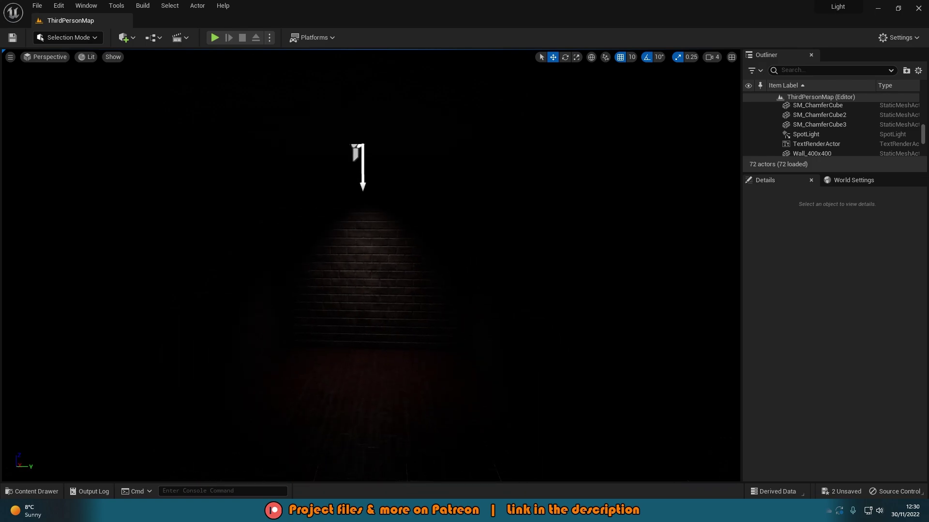
Select the spot light in the room and delete it
{"action": "left_click", "coordinate": [360, 145]}
{"action": "left_click", "coordinate": [357, 151]}
{"action": "key", "text": "Delete"}
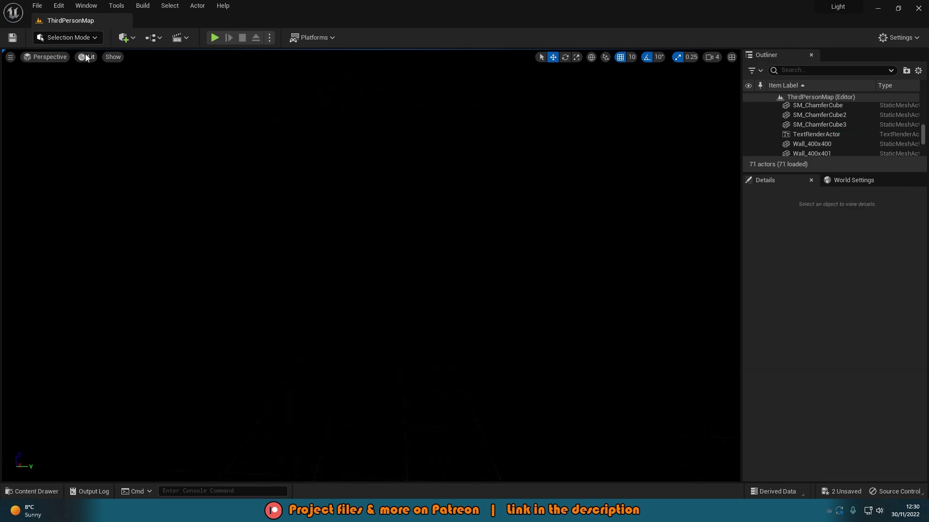
Place a rect light near the room's ceiling, pitched -90° to shine down at the floor
{"action": "left_click", "coordinate": [125, 37]}
{"action": "mouse_move", "coordinate": [196, 128]}
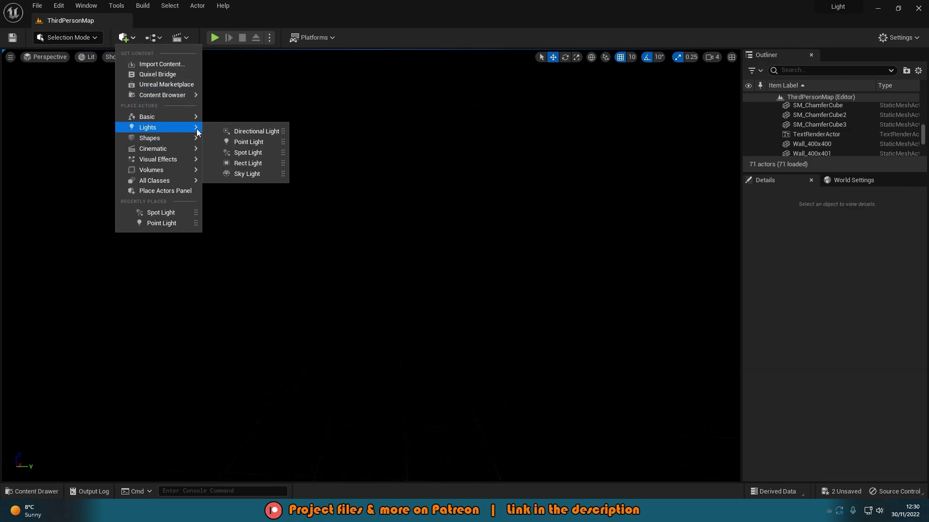
{"action": "left_click", "coordinate": [246, 163]}
{"action": "right_click_drag", "start_coordinate": [369, 230], "coordinate": [329, 230]}
{"action": "left_click_drag", "start_coordinate": [253, 252], "coordinate": [388, 160]}
{"action": "key", "text": "e"}
{"action": "key", "text": "w"}
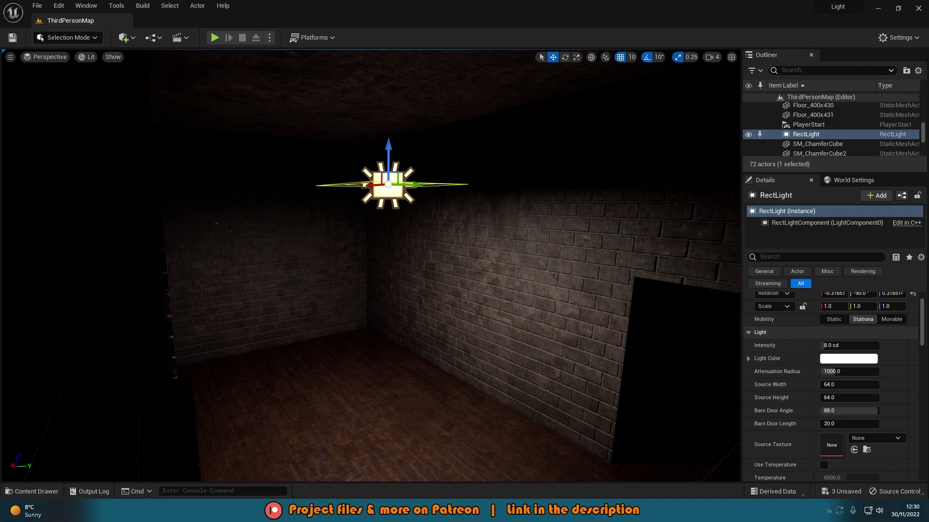
Examine the rect light's effect from along the room and delete the light
{"action": "right_click_drag", "start_coordinate": [377, 190], "coordinate": [290, 213]}
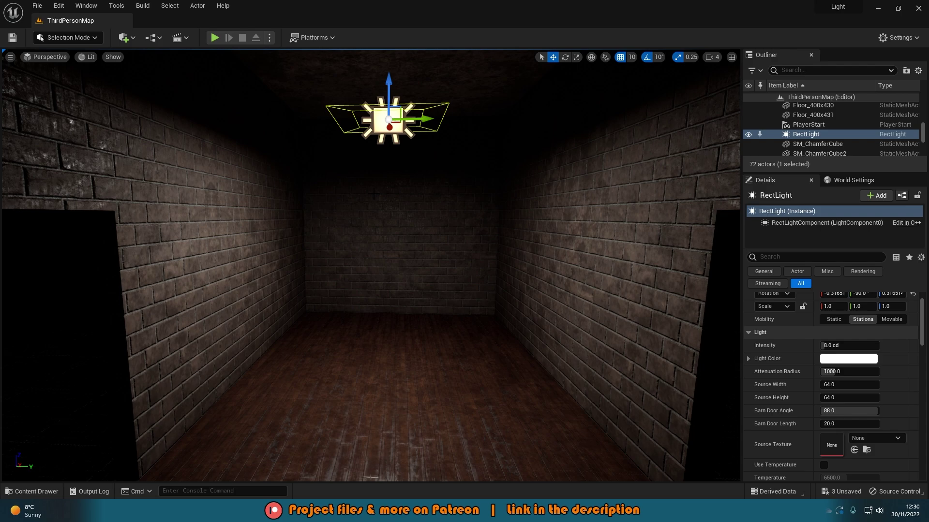
{"action": "right_click_drag", "start_coordinate": [403, 181], "coordinate": [410, 192]}
{"action": "key", "text": "s"}
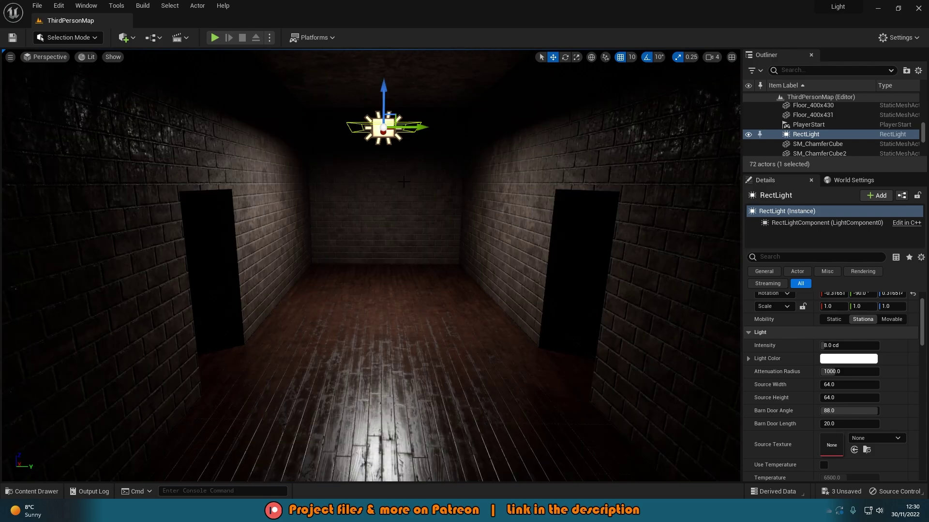
{"action": "key", "text": "Delete"}
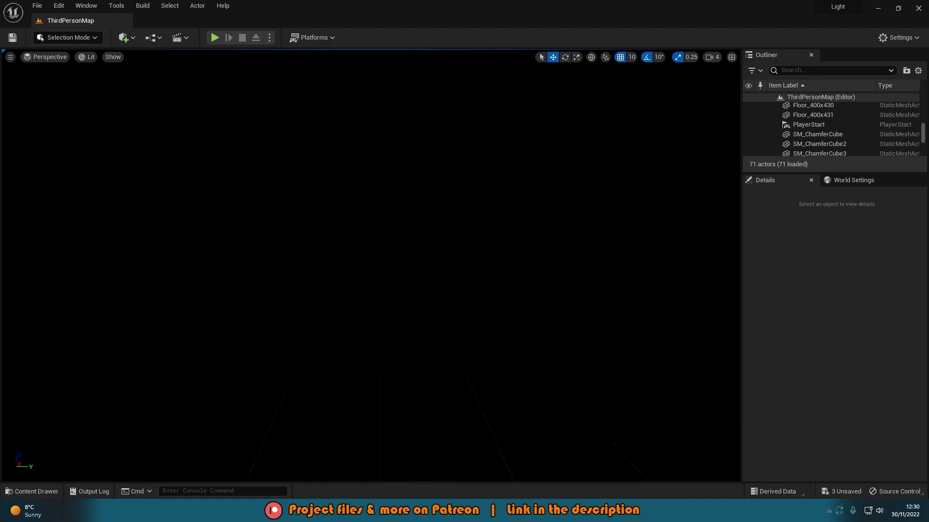
Place a point light in the room, raise it well above the floor and centre it between the side walls
{"action": "left_click", "coordinate": [129, 38]}
{"action": "mouse_move", "coordinate": [149, 127]}
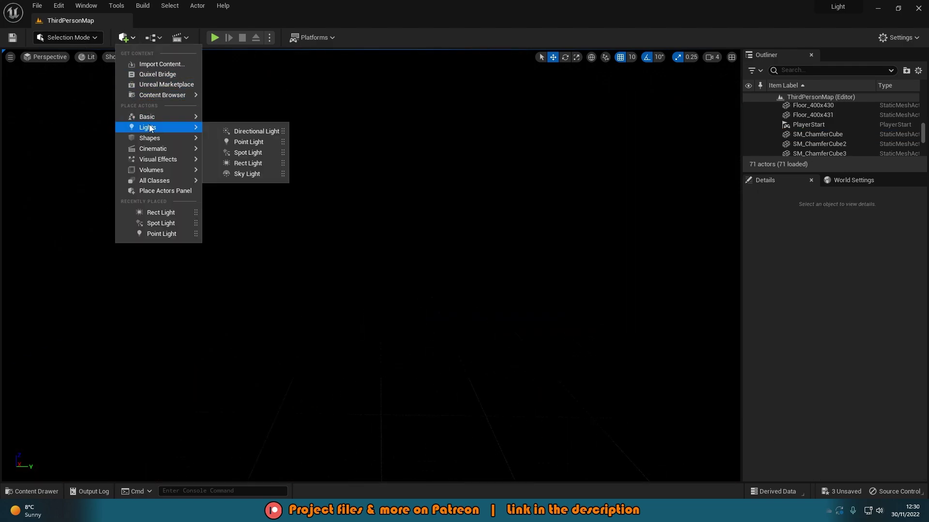
{"action": "left_click", "coordinate": [238, 143]}
{"action": "left_click_drag", "start_coordinate": [279, 199], "coordinate": [369, 263]}
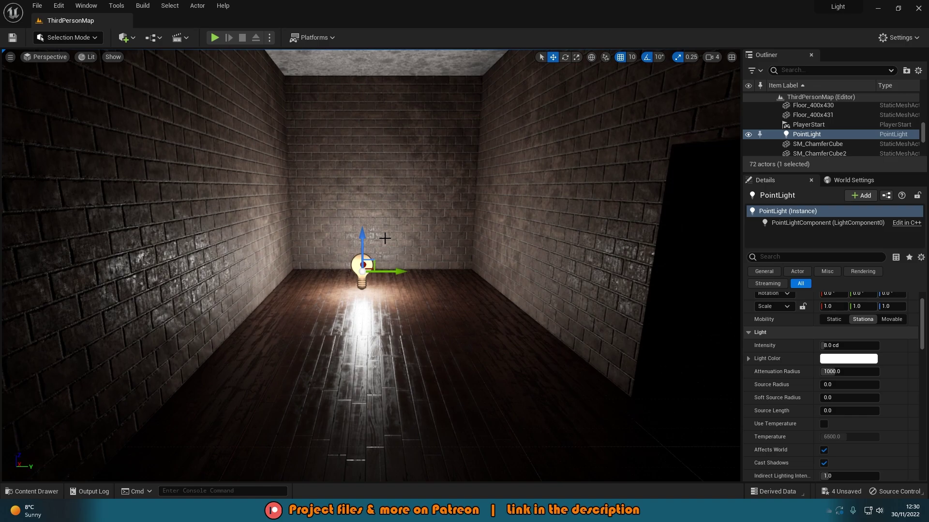
{"action": "left_click_drag", "start_coordinate": [363, 220], "coordinate": [359, 124]}
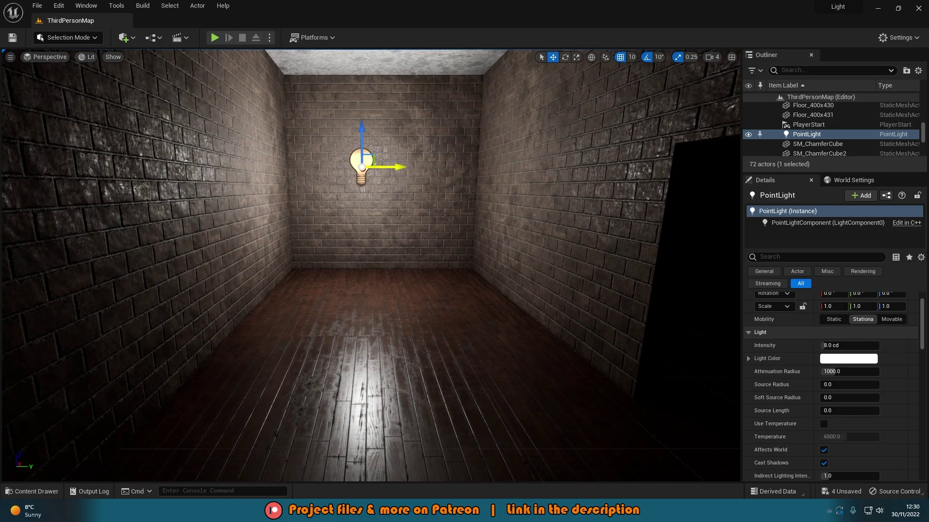
{"action": "left_click_drag", "start_coordinate": [394, 164], "coordinate": [418, 164]}
Shift the point light lengthwise along the room, slightly away from the end wall, and deselect it
{"action": "right_click_drag", "start_coordinate": [453, 208], "coordinate": [580, 211]}
{"action": "right_click_drag", "start_coordinate": [367, 204], "coordinate": [234, 184]}
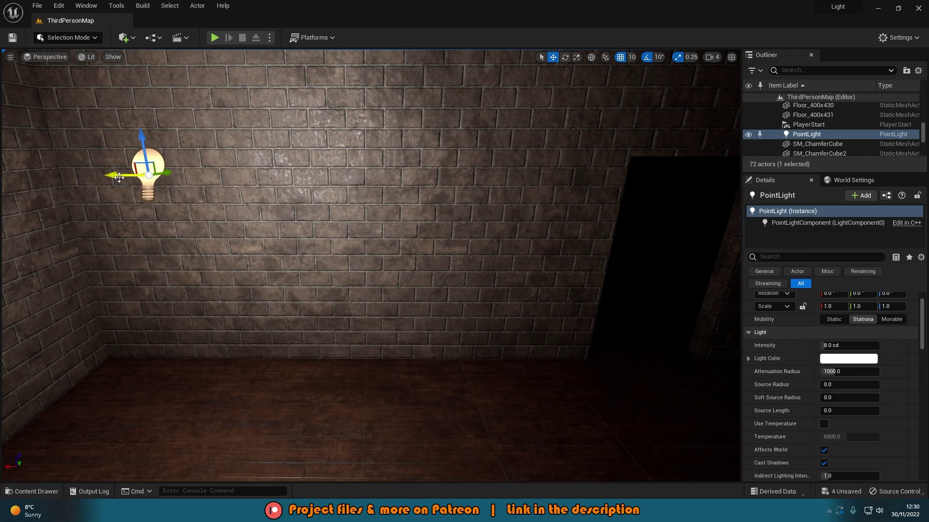
{"action": "left_click_drag", "start_coordinate": [134, 176], "coordinate": [160, 176]}
{"action": "key", "text": "Escape"}
{"action": "right_click_drag", "start_coordinate": [310, 194], "coordinate": [150, 186]}
{"action": "right_click_drag", "start_coordinate": [447, 193], "coordinate": [447, 225]}
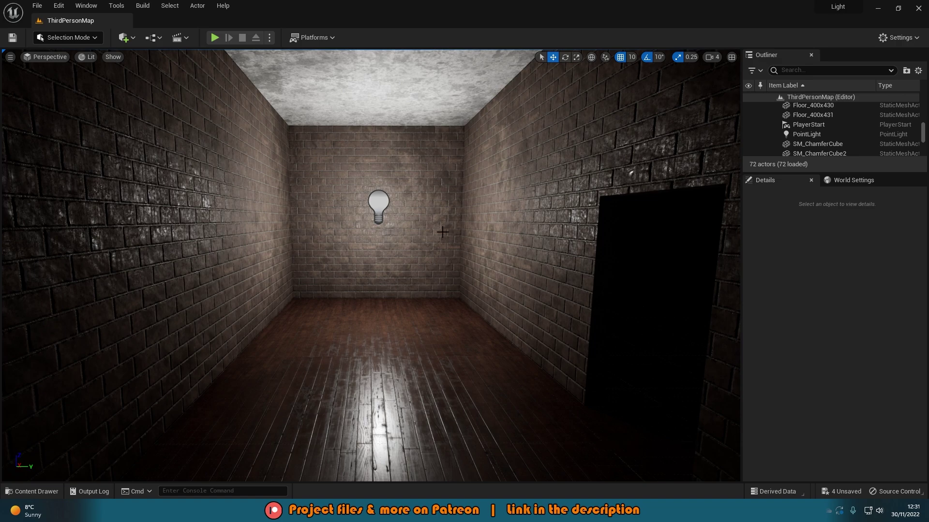
Try an attenuation radius of about 307 on the point light, and reset the radius to its default
{"action": "left_click", "coordinate": [378, 204]}
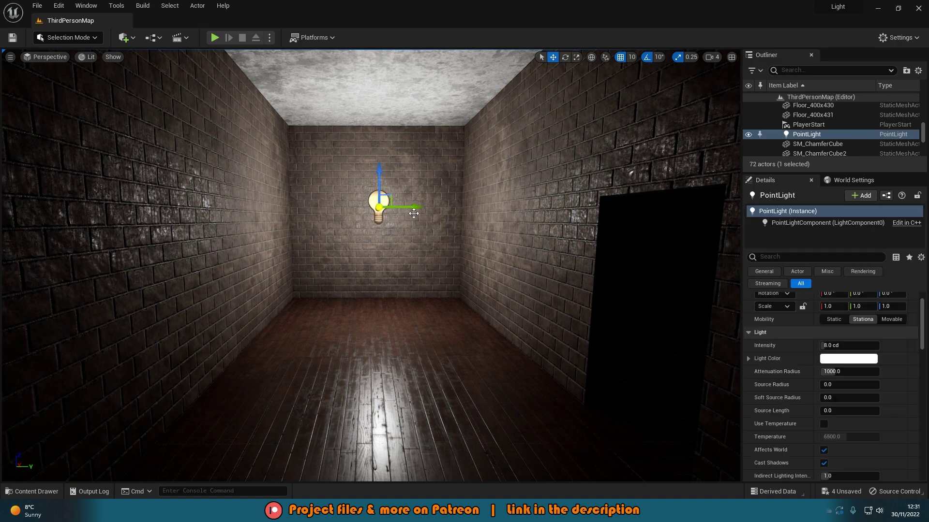
{"action": "left_click_drag", "start_coordinate": [847, 371], "coordinate": [822, 371]}
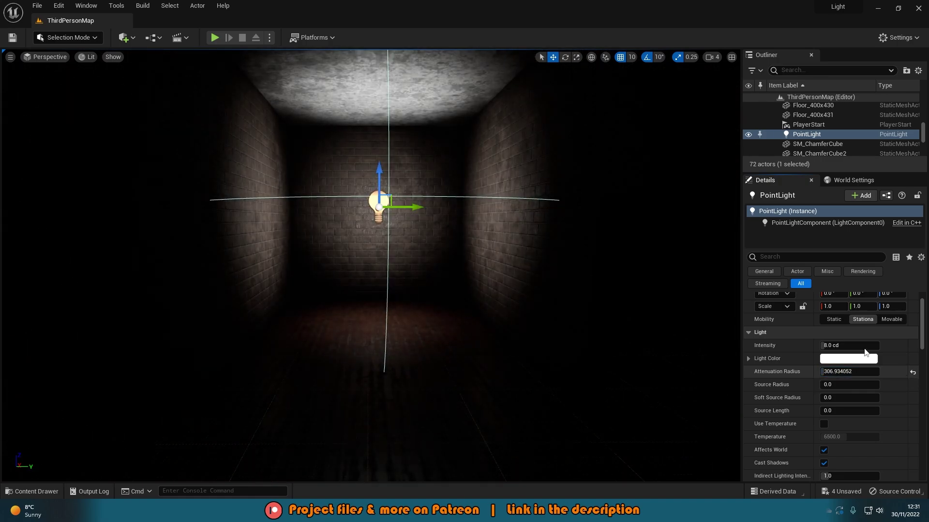
{"action": "left_click", "coordinate": [913, 372]}
Try moving the point light toward a side wall and raising its intensity to about 12.7 cd, reverting both changes
{"action": "left_click_drag", "start_coordinate": [401, 207], "coordinate": [338, 207]}
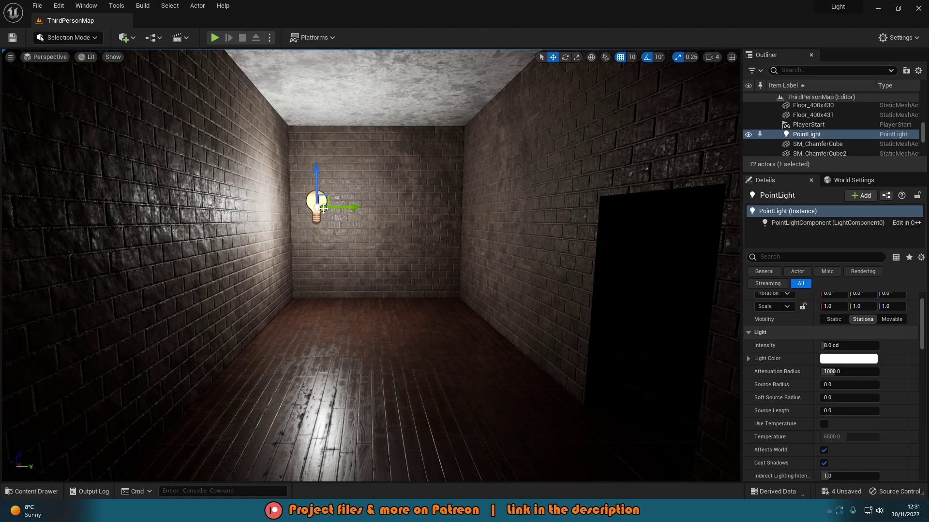
{"action": "key", "text": "ctrl+z"}
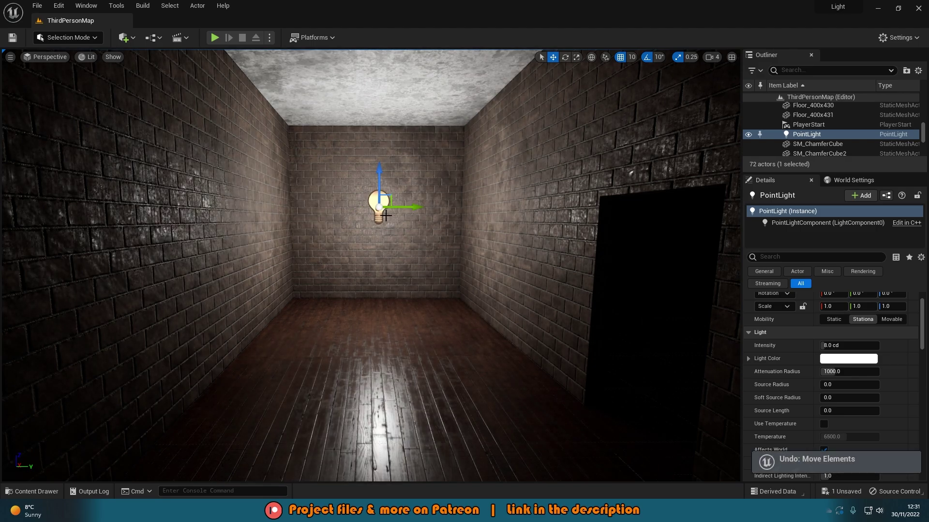
{"action": "left_click_drag", "start_coordinate": [842, 346], "coordinate": [914, 357]}
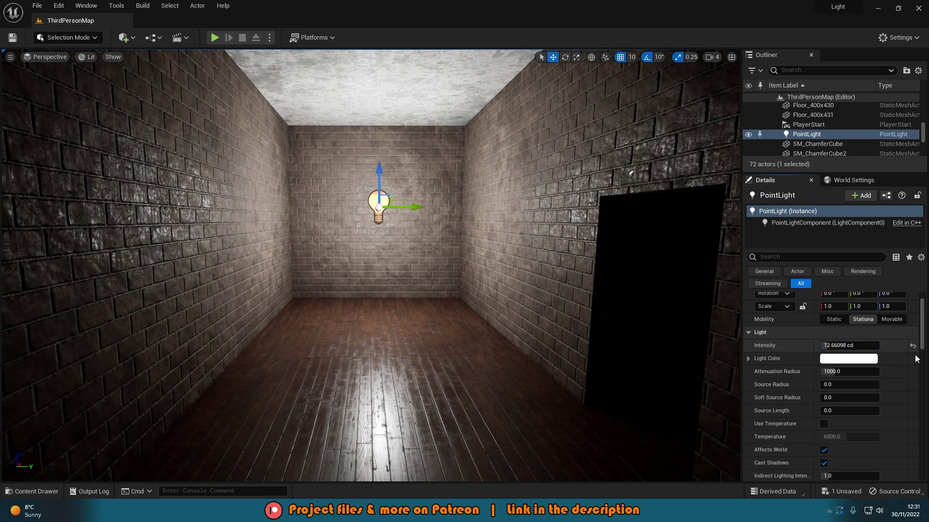
{"action": "left_click", "coordinate": [913, 346]}
Try yellow, teal and green light colours at varied brightness on the point light, and cancel the colour change
{"action": "right_click_drag", "start_coordinate": [480, 237], "coordinate": [604, 240]}
{"action": "left_click", "coordinate": [849, 358]}
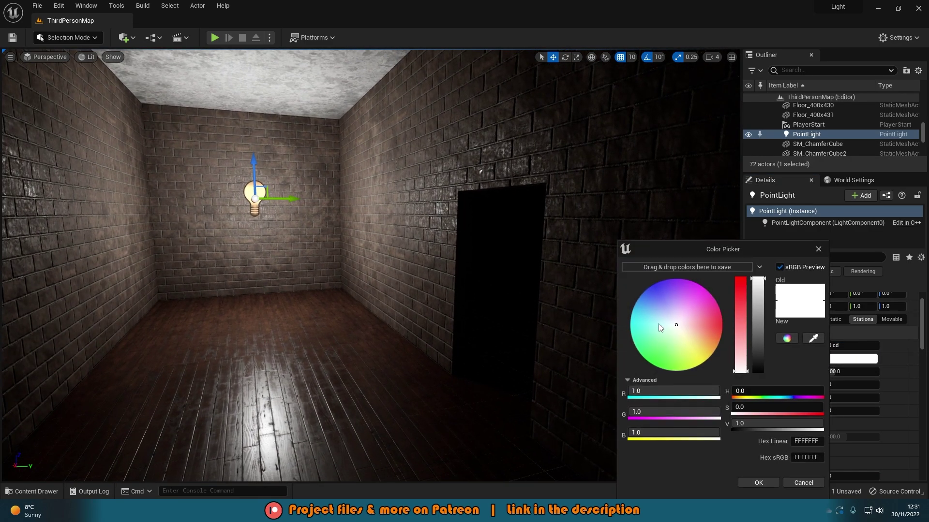
{"action": "left_click", "coordinate": [687, 347]}
{"action": "left_click_drag", "start_coordinate": [687, 349], "coordinate": [718, 367]}
{"action": "left_click", "coordinate": [753, 347]}
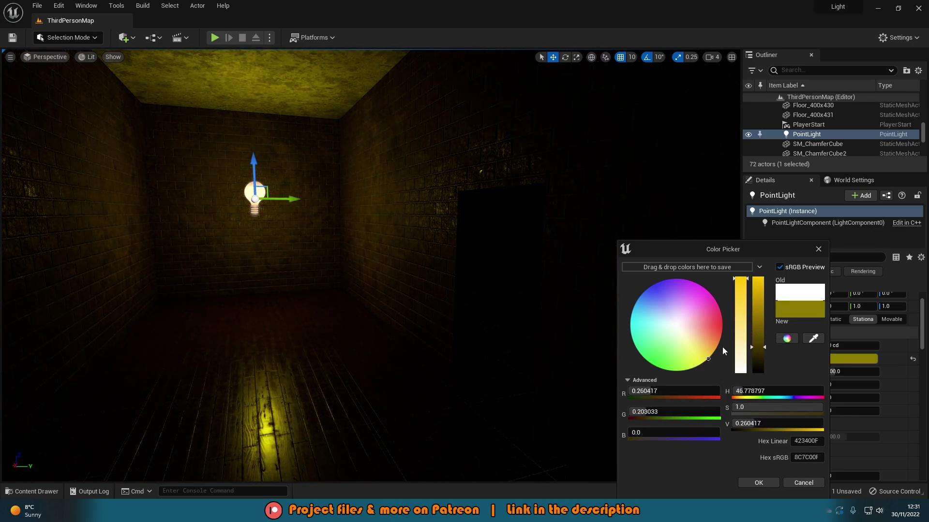
{"action": "left_click", "coordinate": [659, 344]}
{"action": "left_click_drag", "start_coordinate": [654, 343], "coordinate": [600, 339]}
{"action": "left_click_drag", "start_coordinate": [758, 341], "coordinate": [758, 314]}
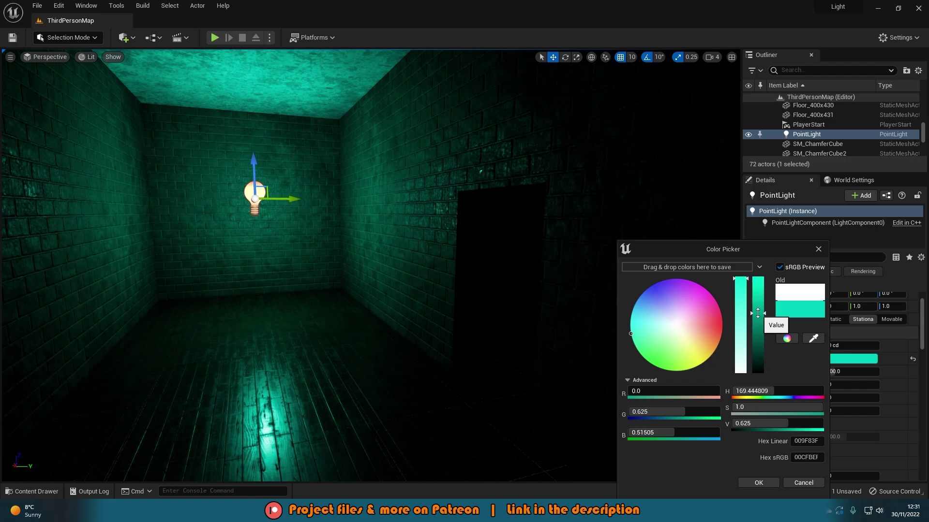
{"action": "left_click", "coordinate": [725, 329]}
{"action": "left_click", "coordinate": [661, 369]}
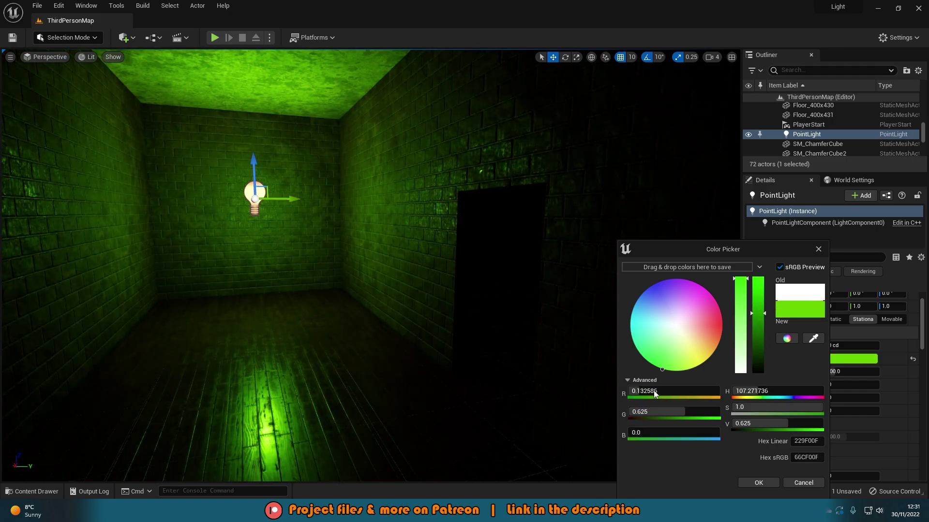
{"action": "left_click", "coordinate": [804, 483]}
Duplicate the point light and move the copy along the room's length, away from the original
{"action": "right_click_drag", "start_coordinate": [370, 267], "coordinate": [290, 272]}
{"action": "right_click_drag", "start_coordinate": [547, 227], "coordinate": [508, 225]}
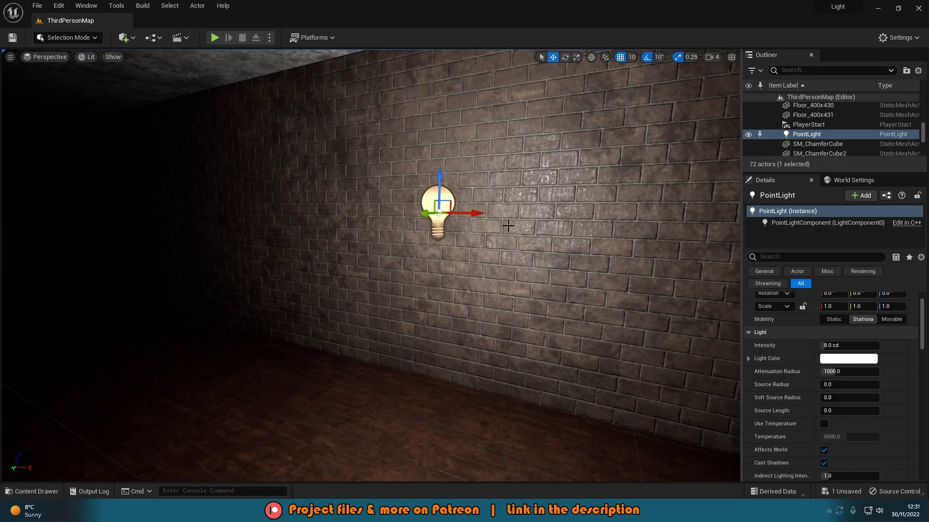
{"action": "left_click_drag", "start_coordinate": [478, 218], "coordinate": [115, 189], "text": "alt"}
{"action": "right_click_drag", "start_coordinate": [232, 208], "coordinate": [184, 208]}
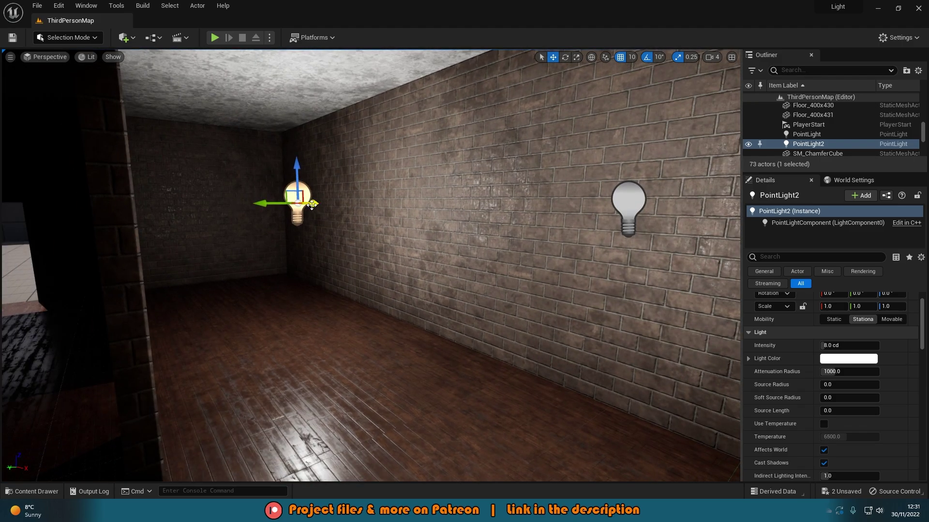
Shift the duplicated point light slightly farther from the original along the room and inspect the lighting with editor icons hidden
{"action": "left_click_drag", "start_coordinate": [312, 205], "coordinate": [288, 204]}
{"action": "key", "text": "Escape"}
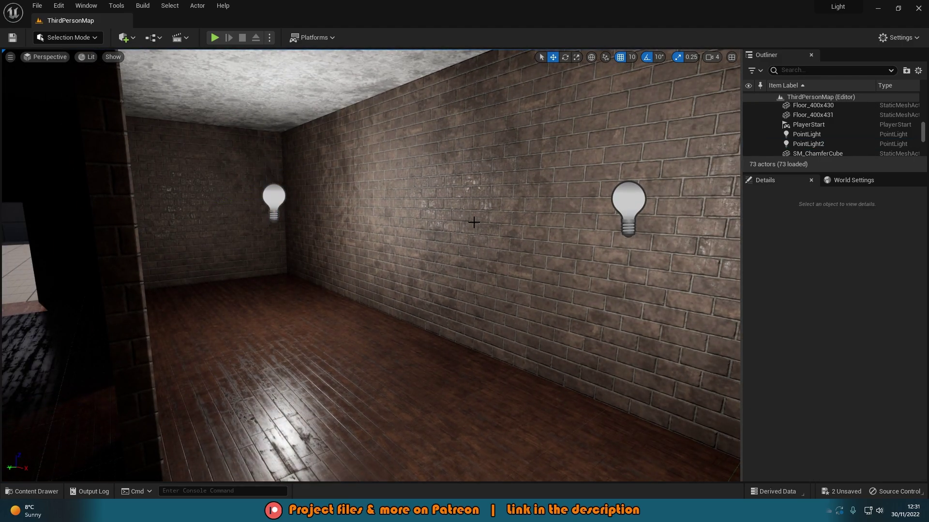
{"action": "right_click_drag", "start_coordinate": [474, 222], "coordinate": [501, 231]}
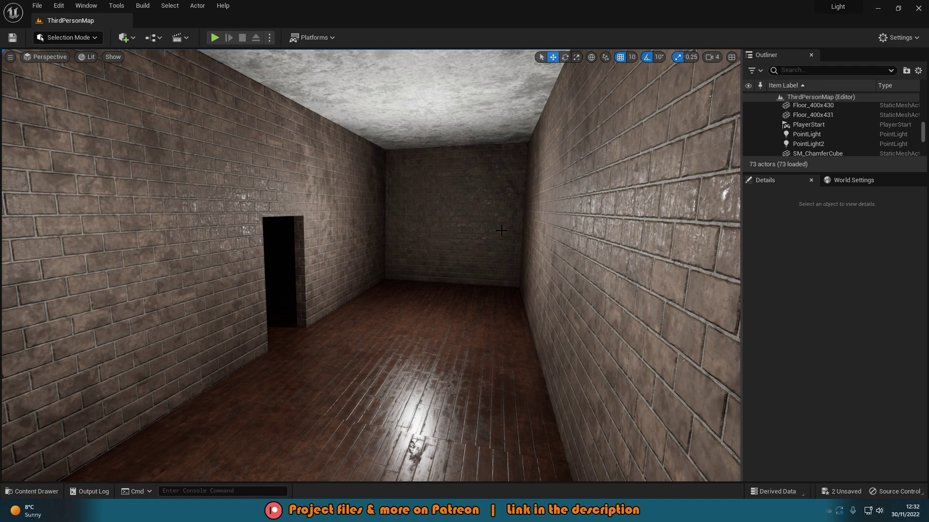
{"action": "key", "text": "g"}
Add a spot light to the dark adjoining room and position it overhead, shining down toward the floor
{"action": "right_click_drag", "start_coordinate": [501, 231], "coordinate": [154, 235]}
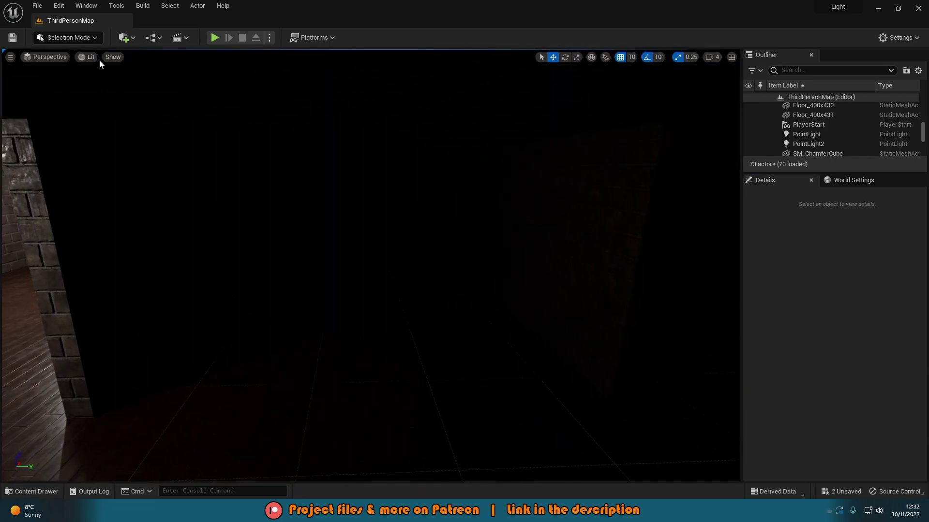
{"action": "left_click", "coordinate": [125, 37]}
{"action": "mouse_move", "coordinate": [149, 128]}
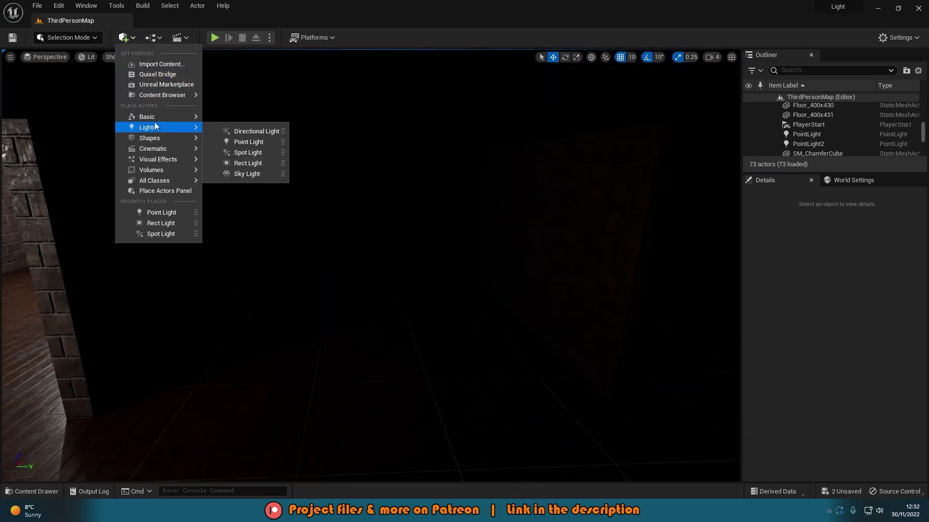
{"action": "left_click", "coordinate": [248, 152]}
{"action": "left_click_drag", "start_coordinate": [370, 236], "coordinate": [333, 184]}
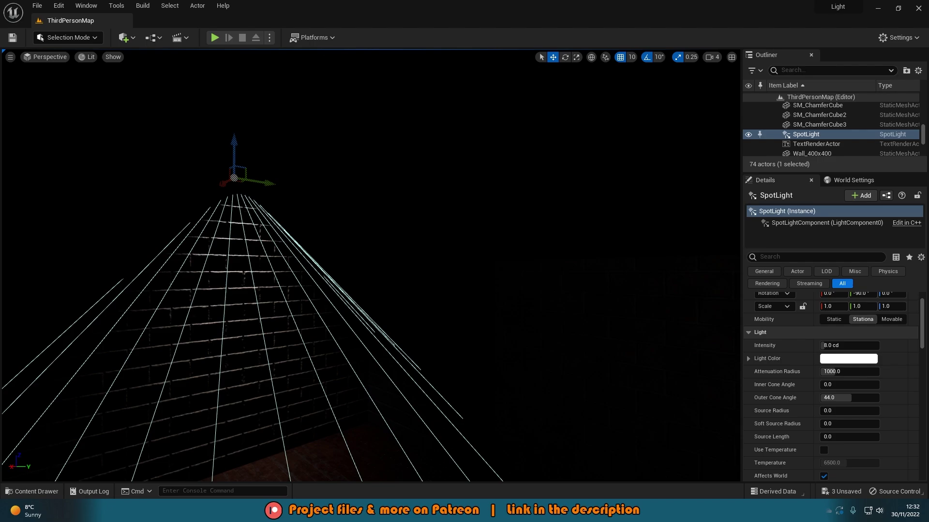
{"action": "left_click_drag", "start_coordinate": [317, 208], "coordinate": [285, 222]}
{"action": "right_click_drag", "start_coordinate": [285, 222], "coordinate": [310, 206]}
{"action": "key", "text": "a"}
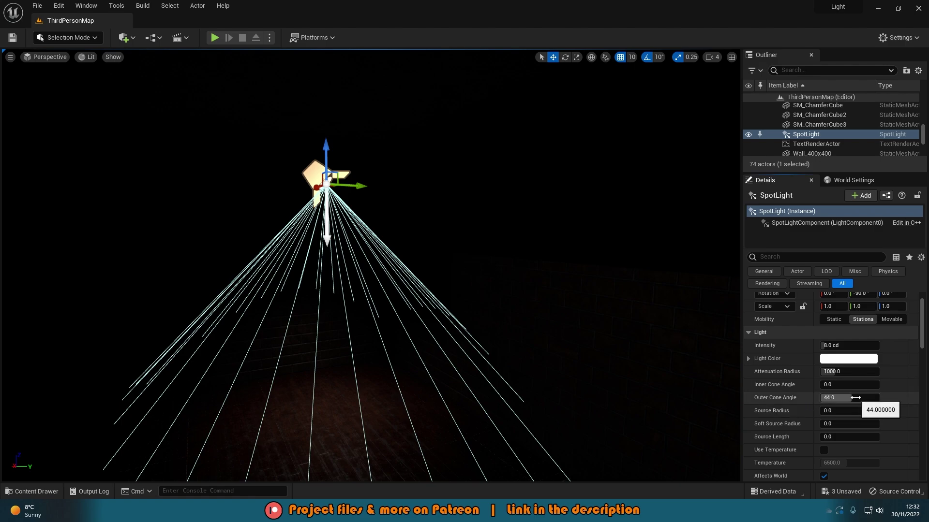
Set the spot light's inner cone angle to about 44 and outer to about 76.2, resetting its source radius, attenuation radius and intensity
{"action": "mouse_move", "coordinate": [827, 402]}
{"action": "left_mouse_down"}
{"action": "mouse_move", "coordinate": [878, 397]}
{"action": "mouse_move", "coordinate": [846, 386]}
{"action": "mouse_move", "coordinate": [875, 398]}
{"action": "mouse_move", "coordinate": [855, 412]}
{"action": "mouse_move", "coordinate": [828, 411]}
{"action": "left_mouse_up"}
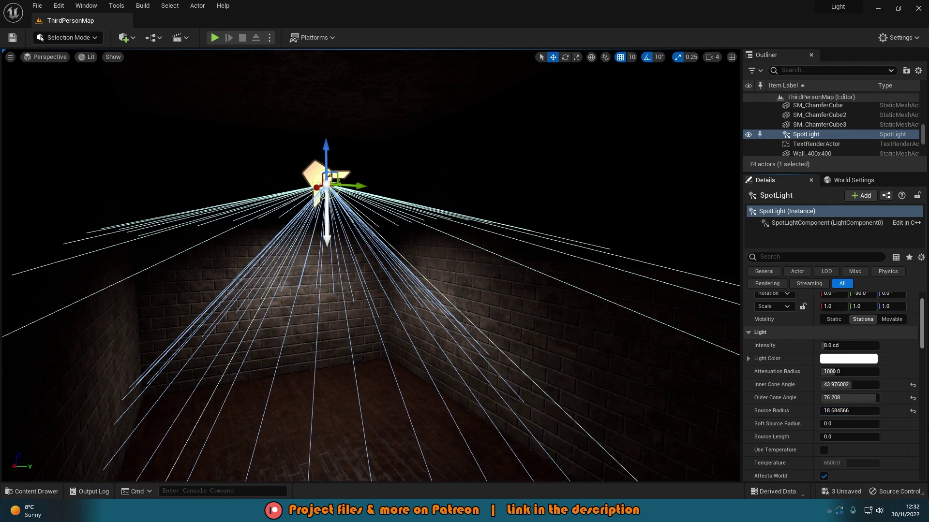
{"action": "left_click", "coordinate": [912, 411]}
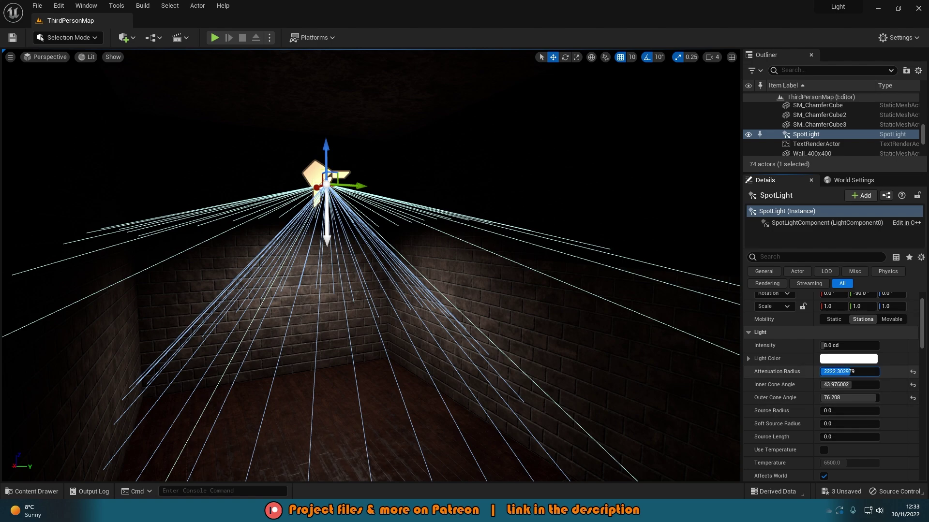
{"action": "left_click", "coordinate": [913, 372]}
{"action": "left_click_drag", "start_coordinate": [844, 346], "coordinate": [873, 345]}
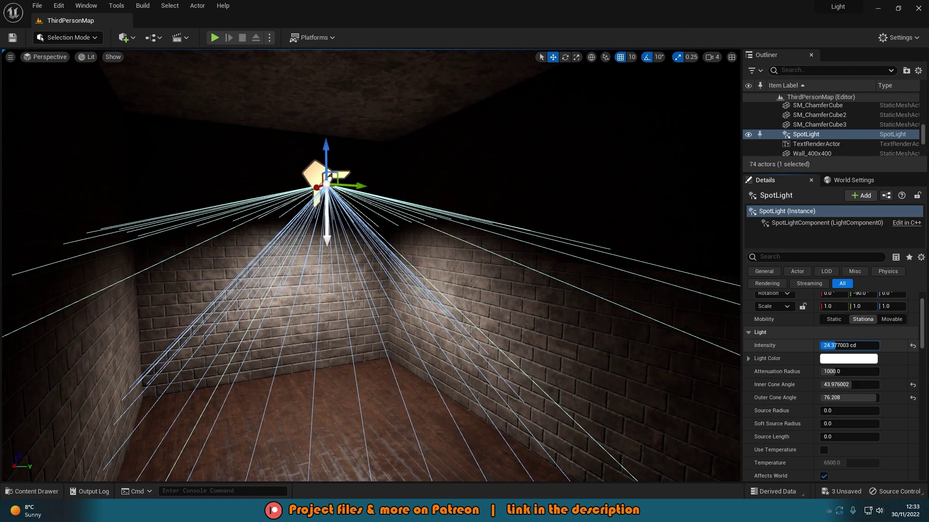
{"action": "left_click", "coordinate": [913, 347]}
Raise the spot light closer to the ceiling of the adjoining room
{"action": "left_click_drag", "start_coordinate": [330, 151], "coordinate": [330, 125]}
{"action": "key", "text": "Escape"}
{"action": "right_click_drag", "start_coordinate": [348, 167], "coordinate": [301, 189]}
{"action": "key", "text": "s"}
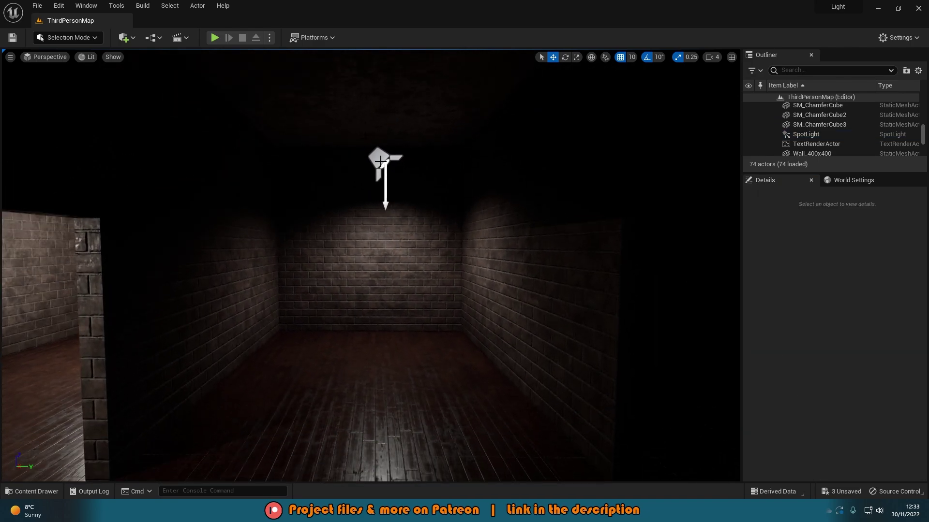
{"action": "right_click_drag", "start_coordinate": [381, 161], "coordinate": [372, 222]}
{"action": "key", "text": "w"}
{"action": "key", "text": "a"}
{"action": "key", "text": "d"}
{"action": "left_click", "coordinate": [412, 145]}
{"action": "right_click_drag", "start_coordinate": [412, 145], "coordinate": [382, 150]}
{"action": "key", "text": "s"}
{"action": "mouse_move", "coordinate": [334, 128]}
{"action": "left_mouse_down"}
{"action": "mouse_move", "coordinate": [333, 97]}
{"action": "mouse_move", "coordinate": [334, 110]}
{"action": "left_mouse_up"}
{"action": "right_click_drag", "start_coordinate": [399, 140], "coordinate": [373, 137]}
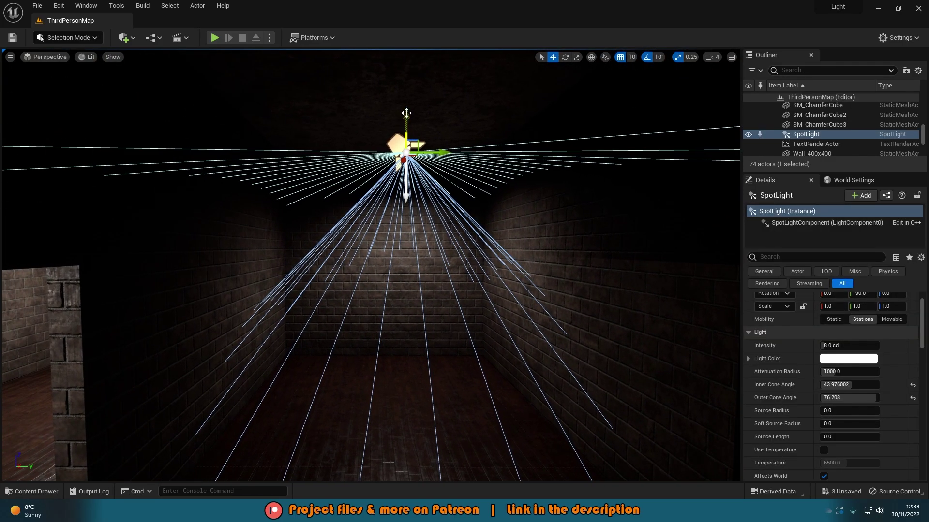
Duplicate the spot light below the original and rotate the copy to shine up at the ceiling
{"action": "left_click_drag", "start_coordinate": [407, 113], "coordinate": [443, 228], "text": "alt"}
{"action": "key", "text": "e"}
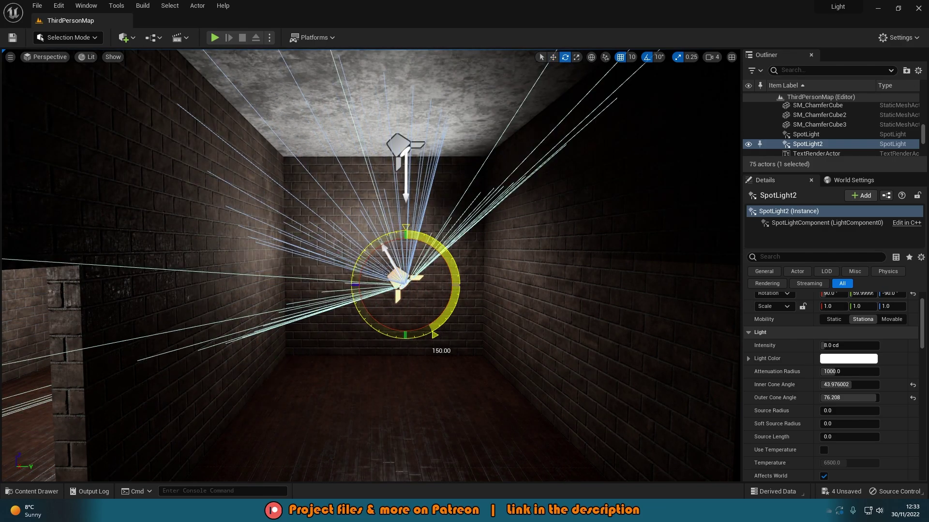
{"action": "left_click_drag", "start_coordinate": [387, 314], "coordinate": [416, 339]}
{"action": "key", "text": "w"}
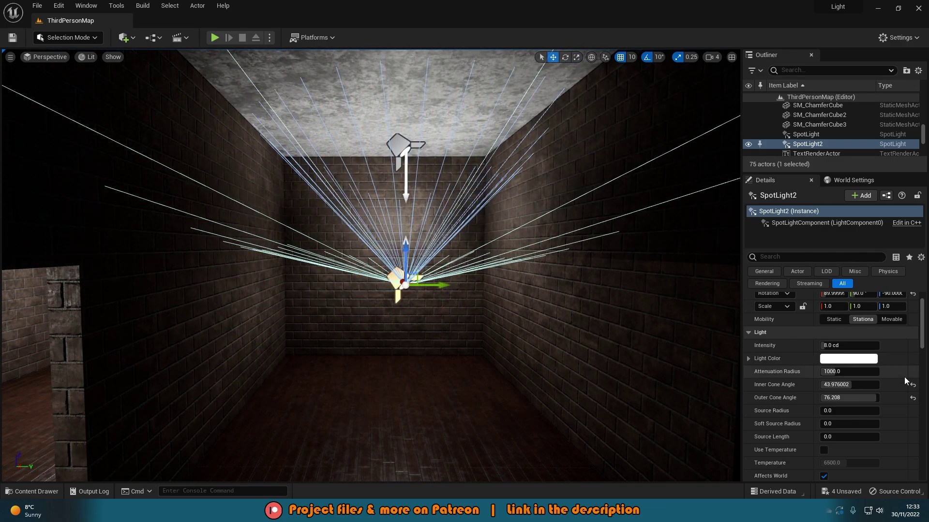
Set the upward-facing spot light's intensity to 2 cd and clear the selection
{"action": "left_click", "coordinate": [859, 346]}
{"action": "type", "text": "2"}
{"action": "key", "text": "Return"}
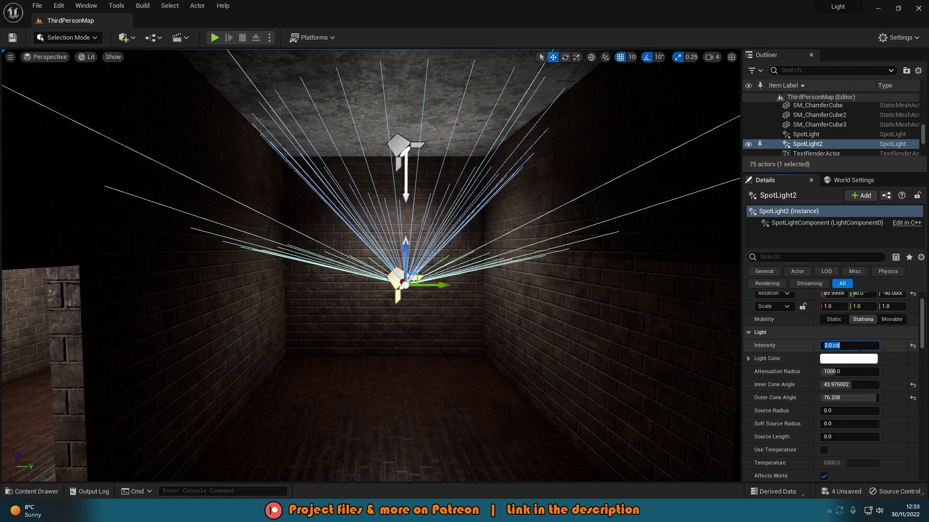
{"action": "right_click_drag", "start_coordinate": [412, 250], "coordinate": [406, 250]}
{"action": "left_click_drag", "start_coordinate": [412, 250], "coordinate": [414, 258]}
{"action": "key", "text": "Escape"}
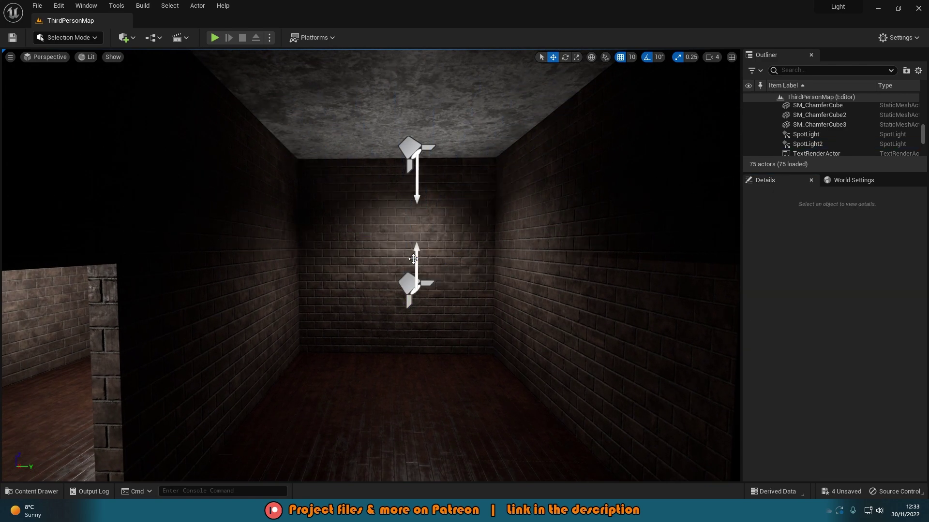
Compare the room with editor icons hidden and with the upward-facing spot light hidden and shown again
{"action": "key", "text": "g"}
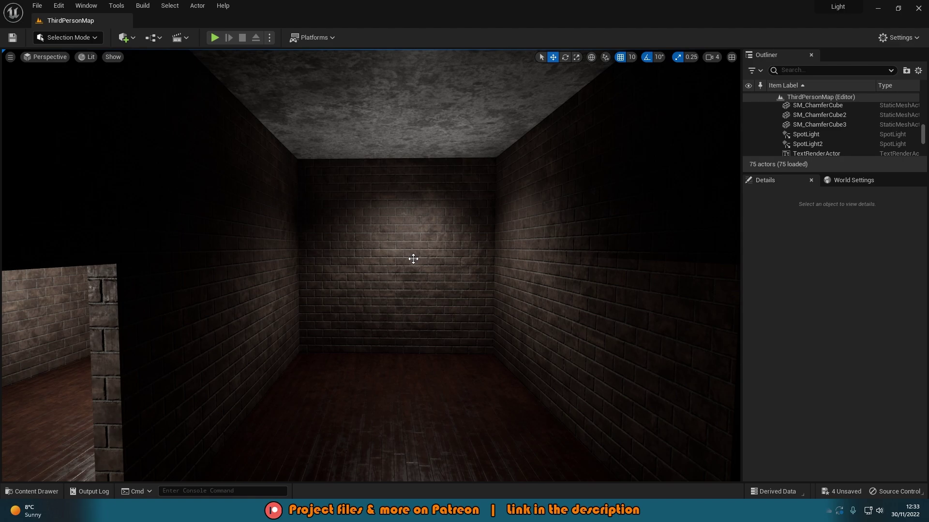
{"action": "key", "text": "g"}
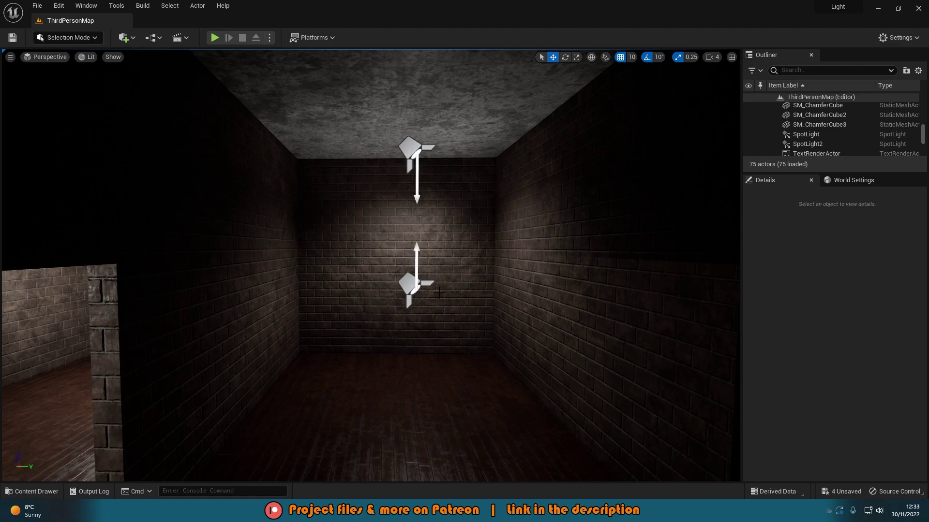
{"action": "left_click", "coordinate": [881, 143]}
{"action": "left_click", "coordinate": [748, 144]}
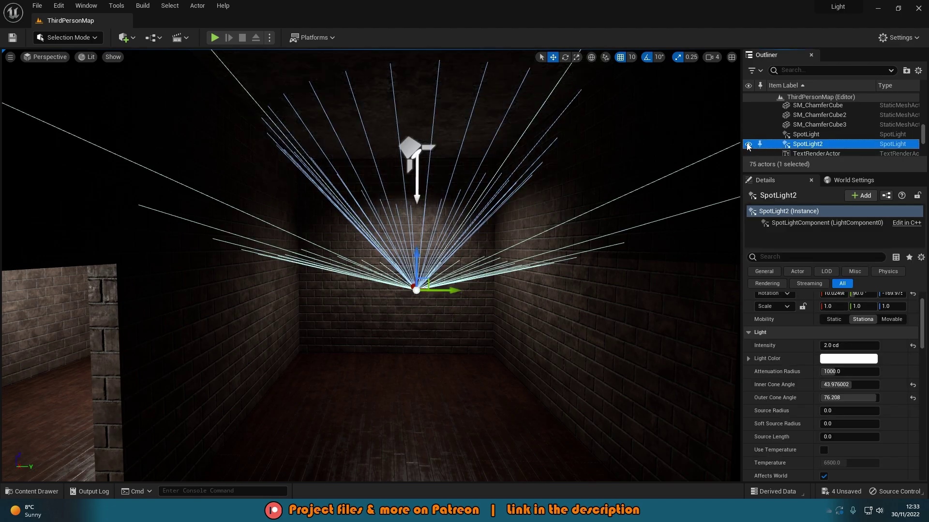
{"action": "key", "text": "Escape"}
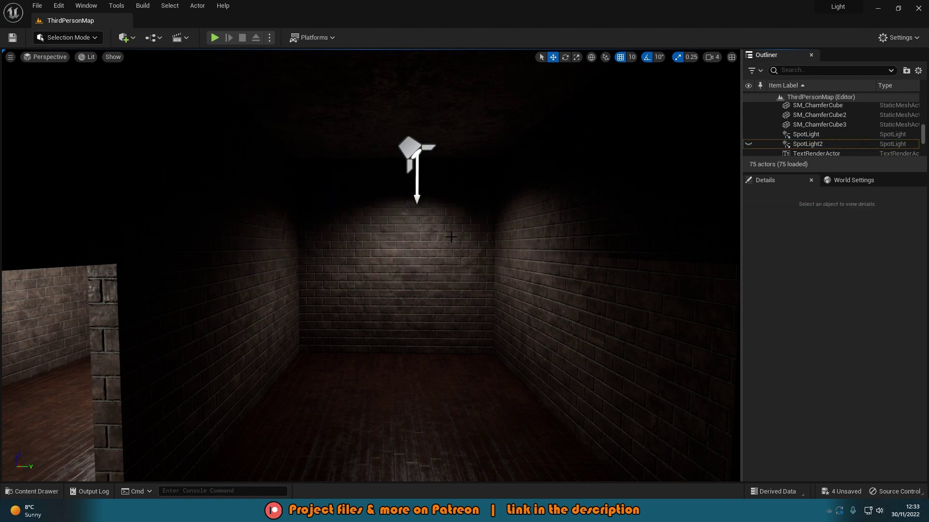
{"action": "left_click", "coordinate": [749, 144]}
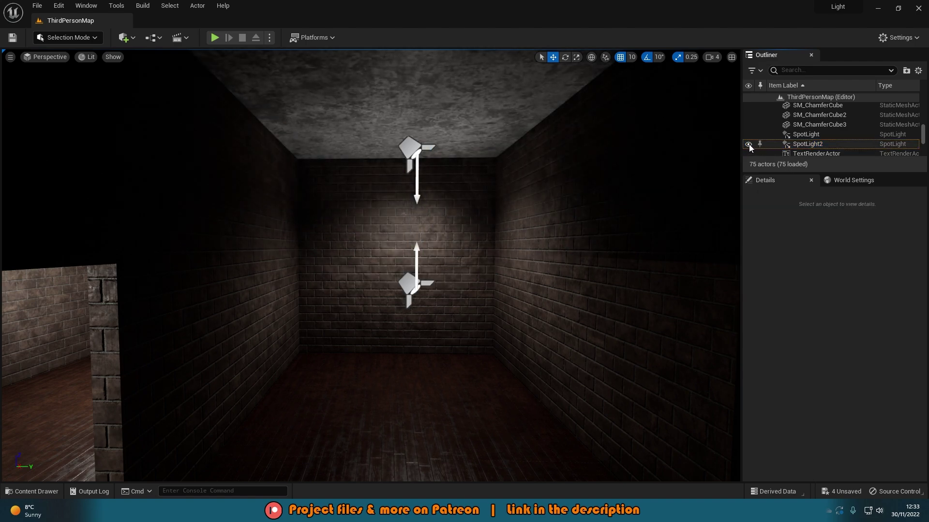
Lower the upward-facing spot light to near the floor and clear the selection
{"action": "left_click", "coordinate": [405, 289]}
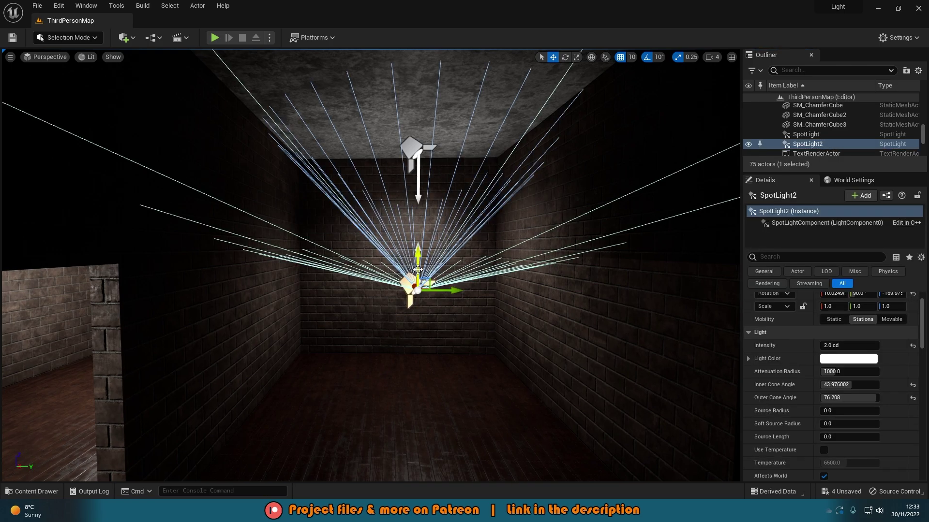
{"action": "left_click_drag", "start_coordinate": [416, 268], "coordinate": [418, 327]}
{"action": "key", "text": "Escape"}
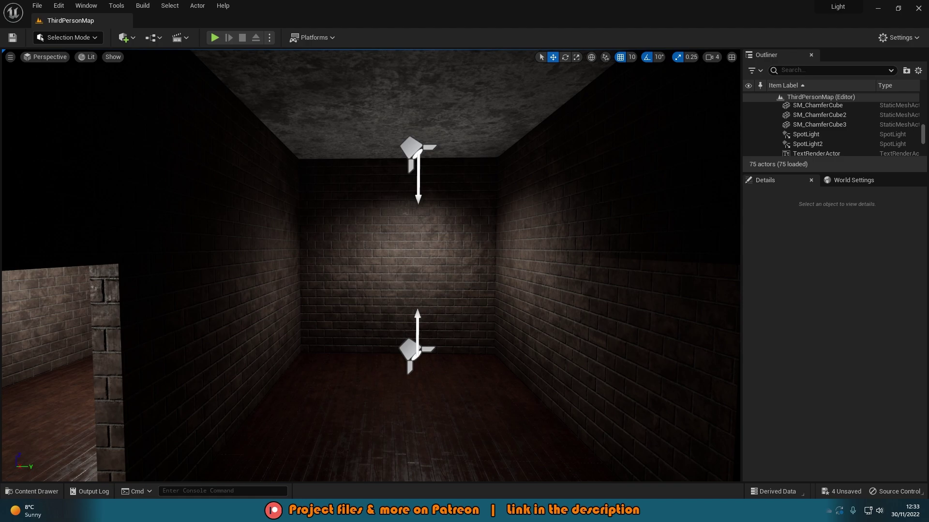
Select the upper and lower spot lights and duplicate the pair farther along the room
{"action": "right_click_drag", "start_coordinate": [507, 217], "coordinate": [426, 322]}
{"action": "left_click", "coordinate": [423, 321]}
{"action": "left_click", "coordinate": [427, 124], "text": "ctrl"}
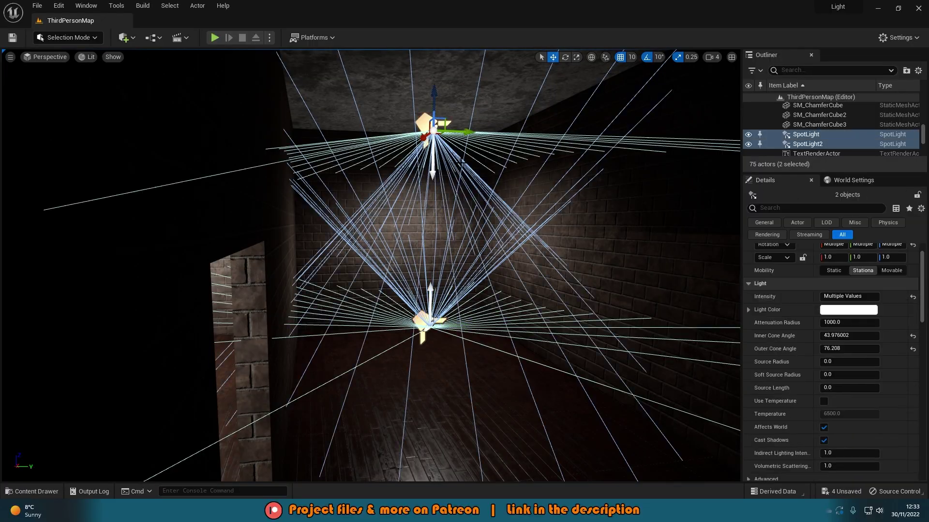
{"action": "right_click_drag", "start_coordinate": [427, 127], "coordinate": [493, 122]}
{"action": "left_click_drag", "start_coordinate": [184, 148], "coordinate": [386, 143], "text": "alt"}
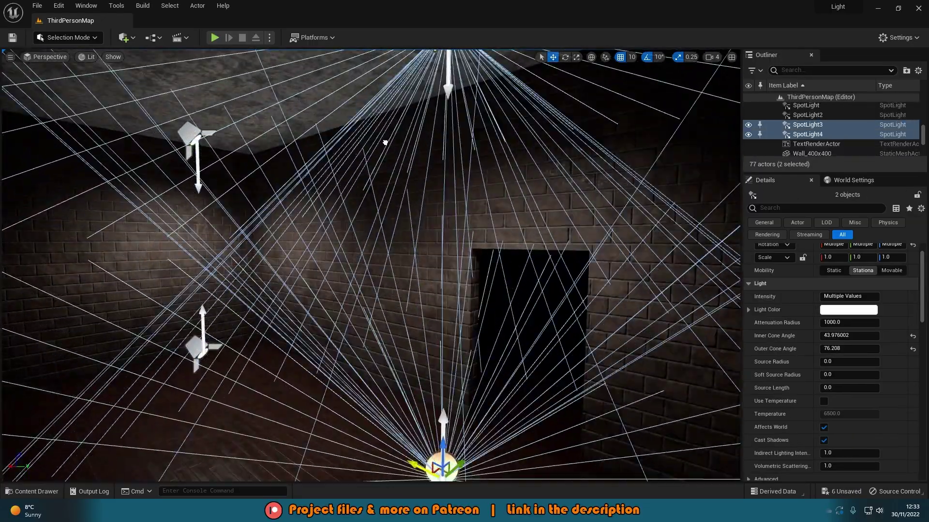
Duplicate the newest spot light pair once more along the room and clear the selection
{"action": "right_click_drag", "start_coordinate": [385, 144], "coordinate": [445, 232]}
{"action": "left_click_drag", "start_coordinate": [264, 271], "coordinate": [575, 254], "text": "alt"}
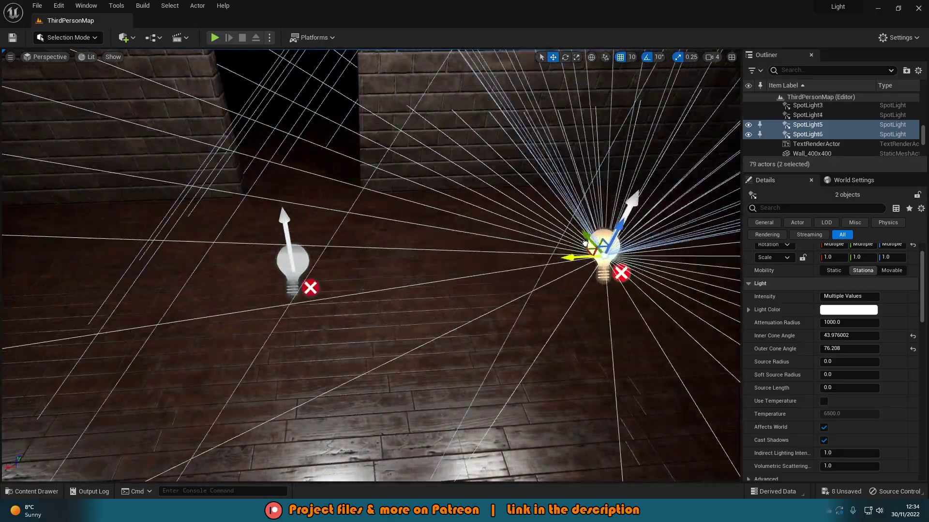
{"action": "right_click_drag", "start_coordinate": [575, 254], "coordinate": [634, 225]}
{"action": "right_click_drag", "start_coordinate": [415, 299], "coordinate": [333, 267]}
{"action": "key", "text": "Escape"}
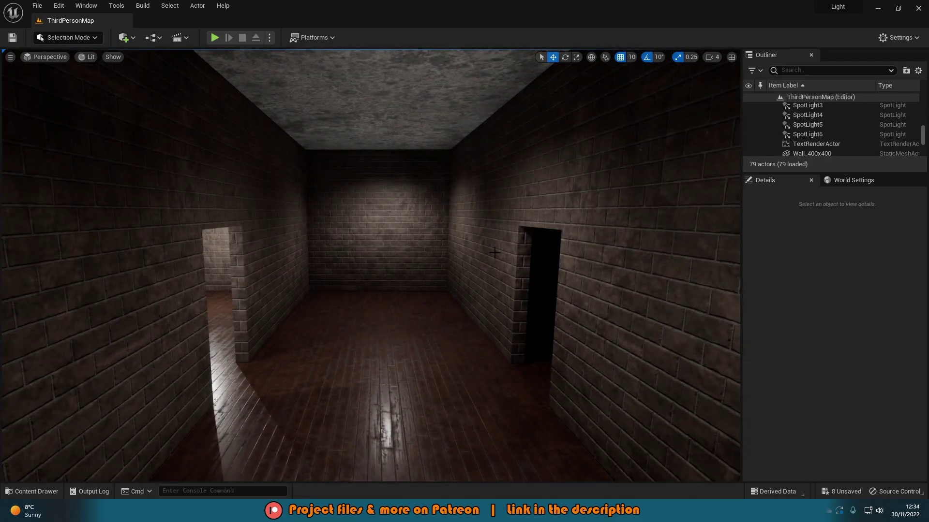
Select all six spot lights together with both point lights across the two rooms
{"action": "key", "text": "d"}
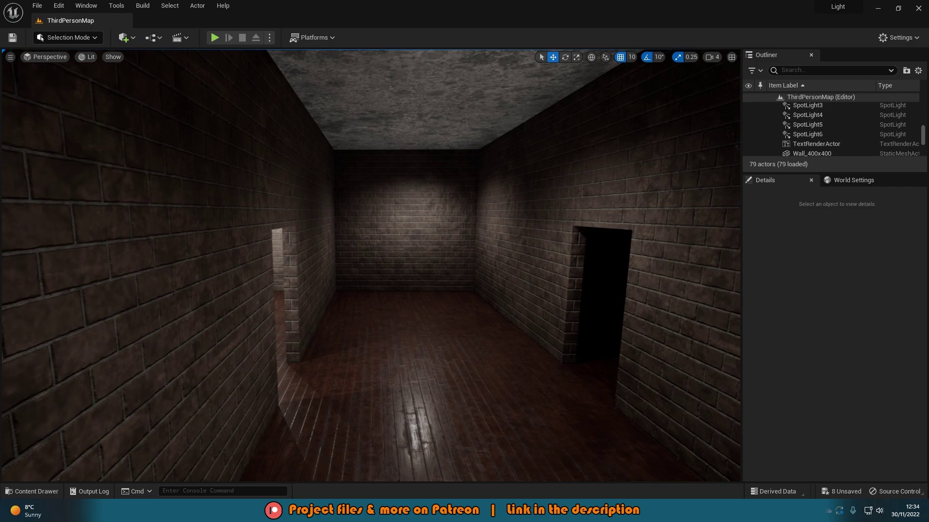
{"action": "right_click_drag", "start_coordinate": [494, 252], "coordinate": [185, 185]}
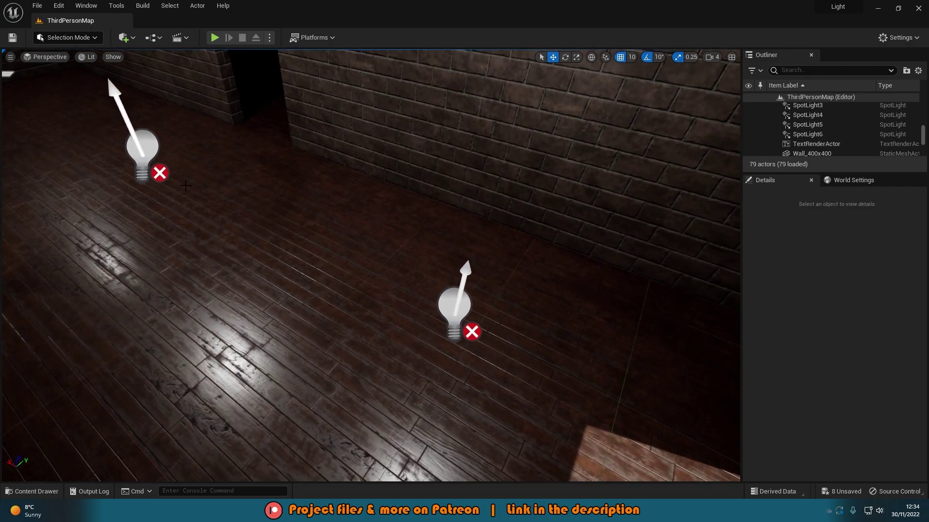
{"action": "left_click", "coordinate": [455, 303]}
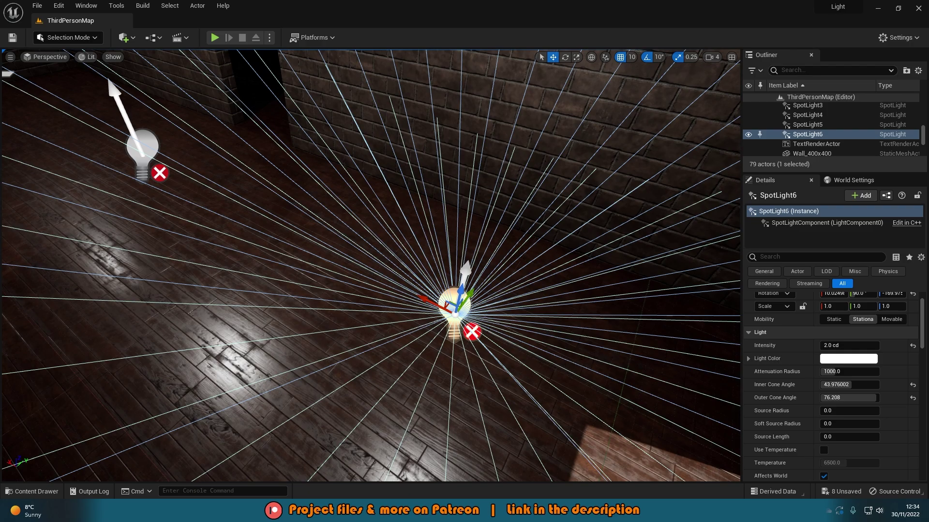
{"action": "right_click_drag", "start_coordinate": [593, 347], "coordinate": [499, 309]}
{"action": "key", "text": "s"}
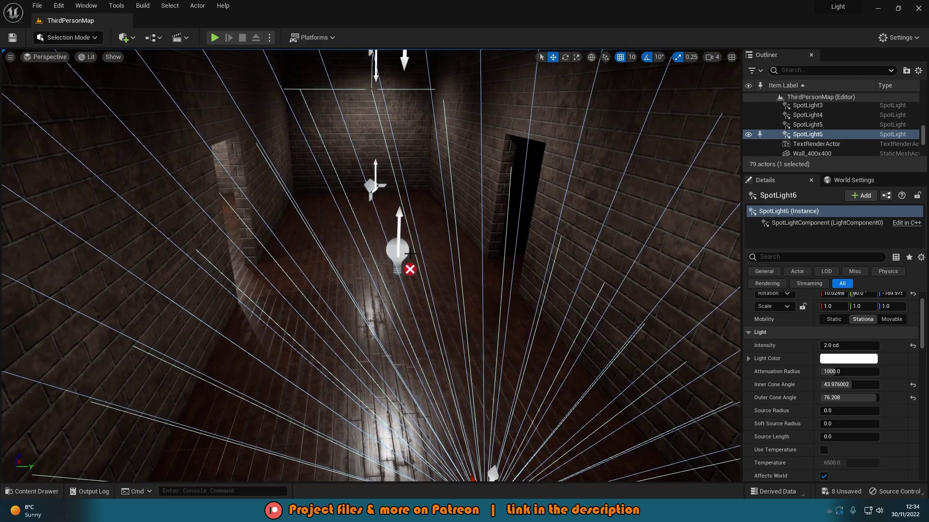
{"action": "left_click", "coordinate": [410, 253], "text": "ctrl"}
{"action": "left_click", "coordinate": [367, 186], "text": "ctrl"}
{"action": "right_click_drag", "start_coordinate": [367, 186], "coordinate": [440, 149]}
{"action": "left_click", "coordinate": [371, 205], "text": "ctrl"}
{"action": "left_click", "coordinate": [394, 167], "text": "ctrl"}
{"action": "left_click", "coordinate": [320, 230], "text": "ctrl"}
{"action": "right_click_drag", "start_coordinate": [320, 229], "coordinate": [254, 266]}
{"action": "scroll", "coordinate": [823, 126], "scroll_direction": "up", "scroll_amount": 1}
{"action": "scroll", "coordinate": [823, 126], "scroll_direction": "up", "scroll_amount": 3}
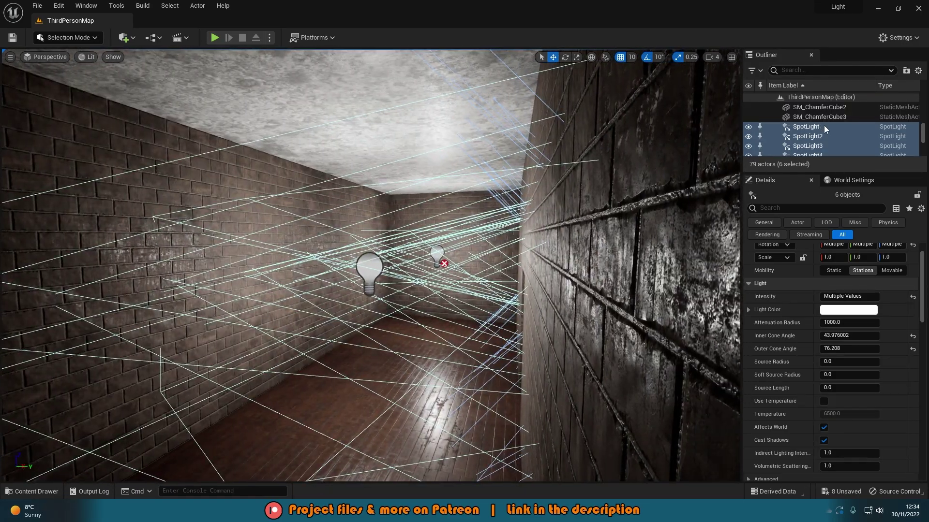
{"action": "left_click", "coordinate": [438, 255], "text": "ctrl"}
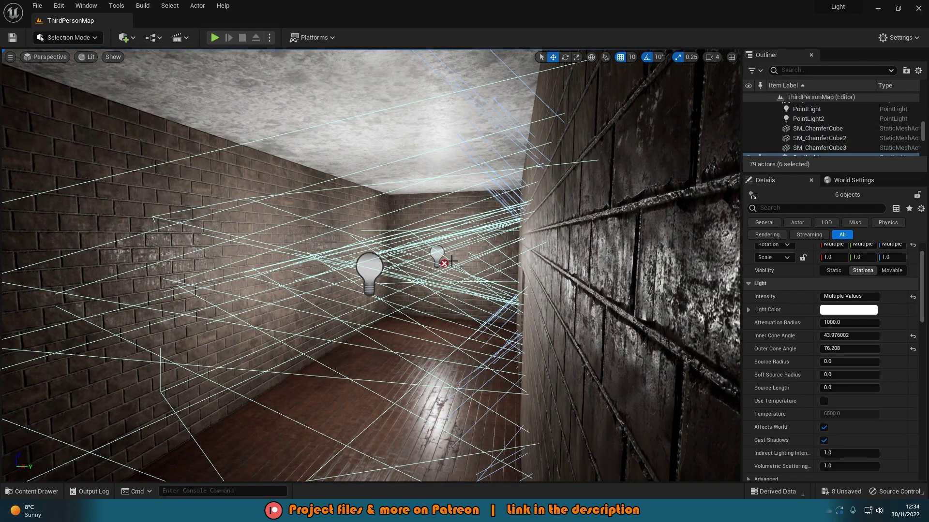
{"action": "left_click", "coordinate": [364, 272], "text": "ctrl"}
{"action": "mouse_move", "coordinate": [364, 272]}
{"action": "right_mouse_down"}
{"action": "mouse_move", "coordinate": [348, 280]}
{"action": "mouse_move", "coordinate": [407, 266]}
{"action": "mouse_move", "coordinate": [377, 261]}
{"action": "right_mouse_up"}
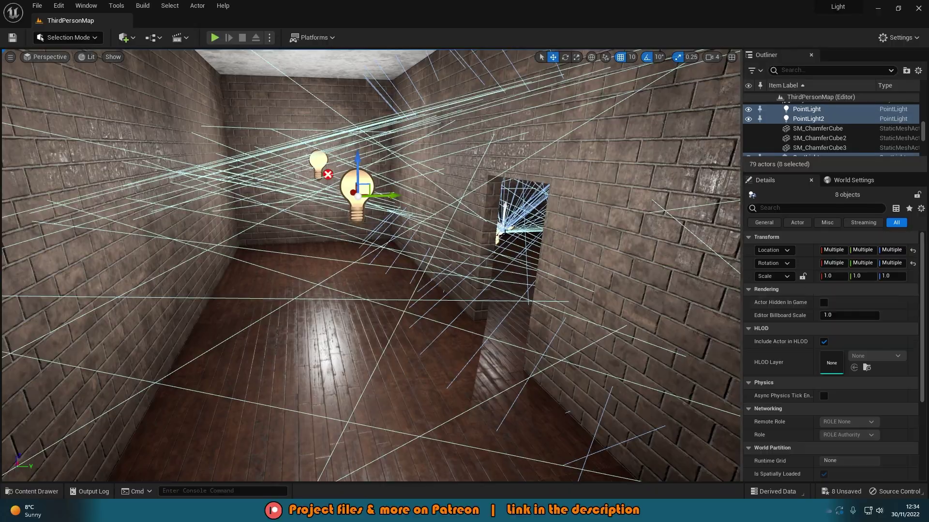
{"action": "right_click_drag", "start_coordinate": [504, 232], "coordinate": [556, 196]}
Select both point lights and set their mobility to Static
{"action": "left_click", "coordinate": [798, 110]}
{"action": "left_click", "coordinate": [812, 119], "text": "ctrl"}
{"action": "key", "text": "f"}
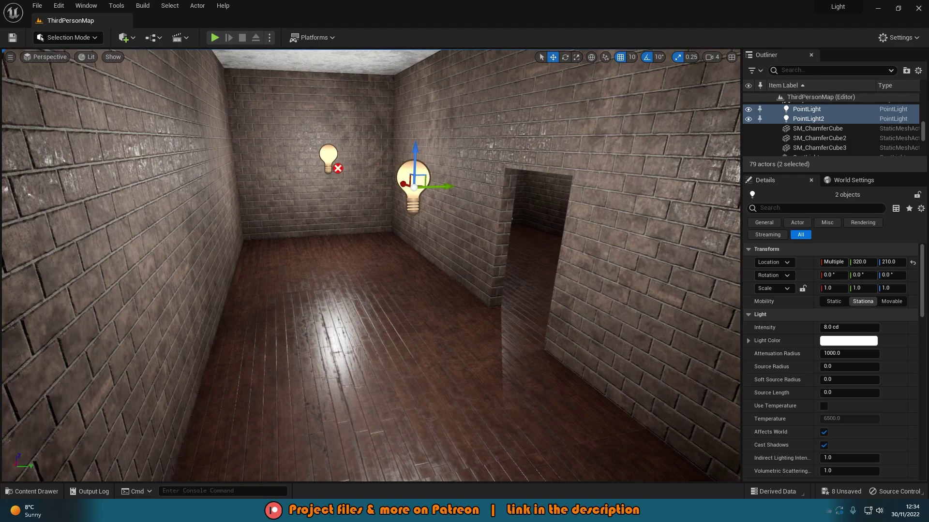
{"action": "right_click_drag", "start_coordinate": [415, 242], "coordinate": [436, 238]}
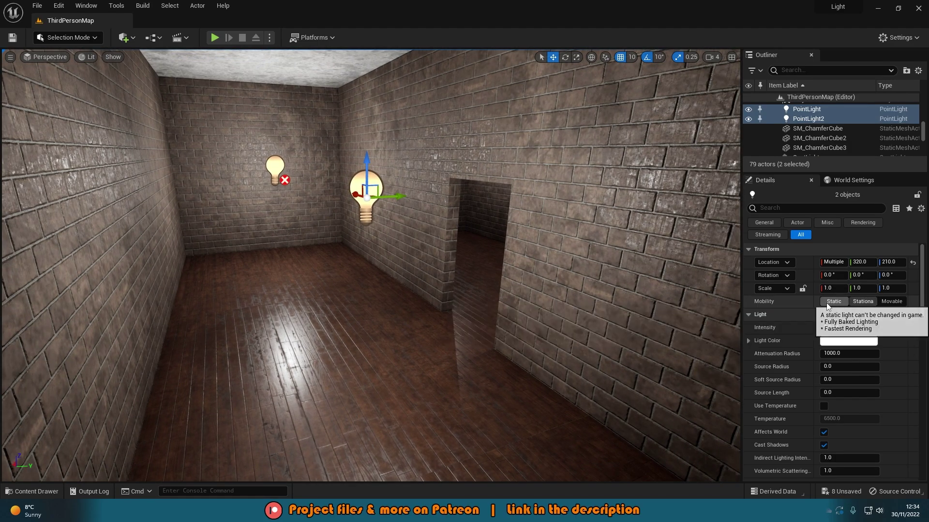
{"action": "left_click", "coordinate": [827, 303]}
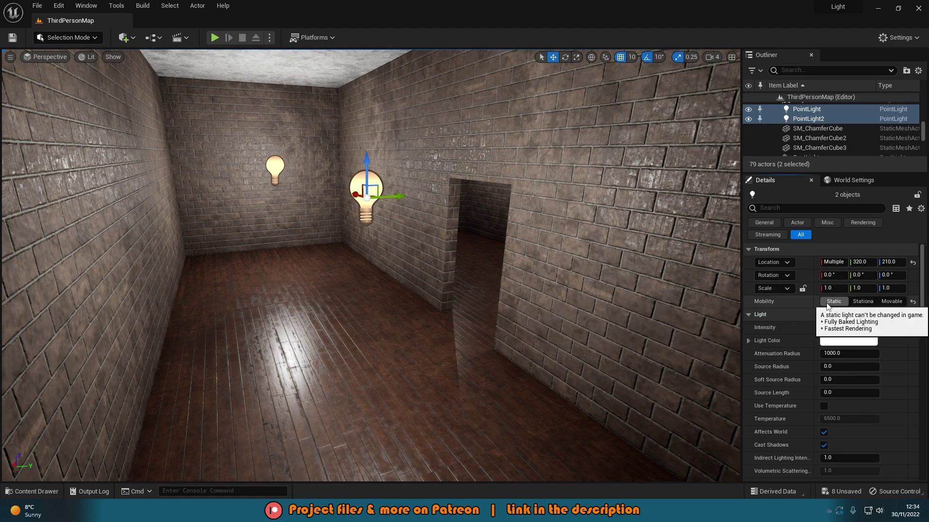
{"action": "left_click", "coordinate": [891, 301]}
{"action": "left_click", "coordinate": [863, 302]}
{"action": "left_click", "coordinate": [835, 302]}
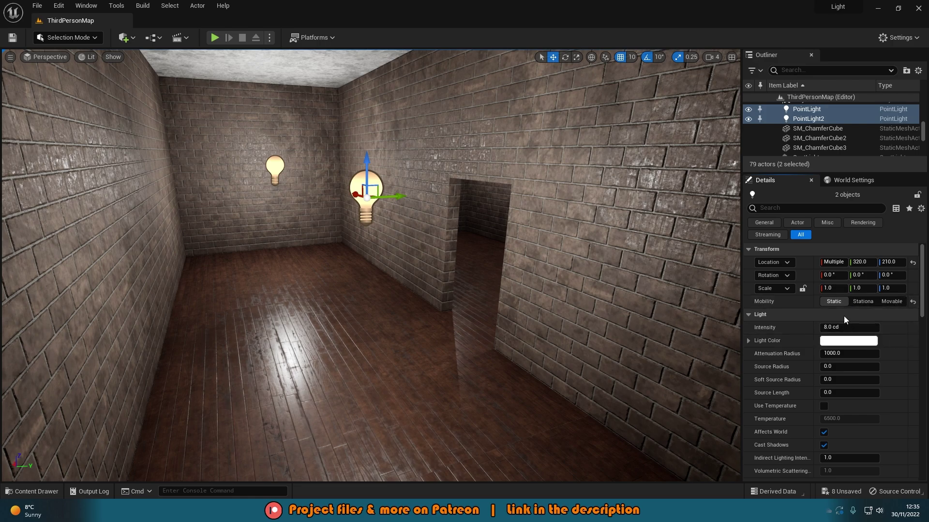
{"action": "left_click", "coordinate": [858, 301]}
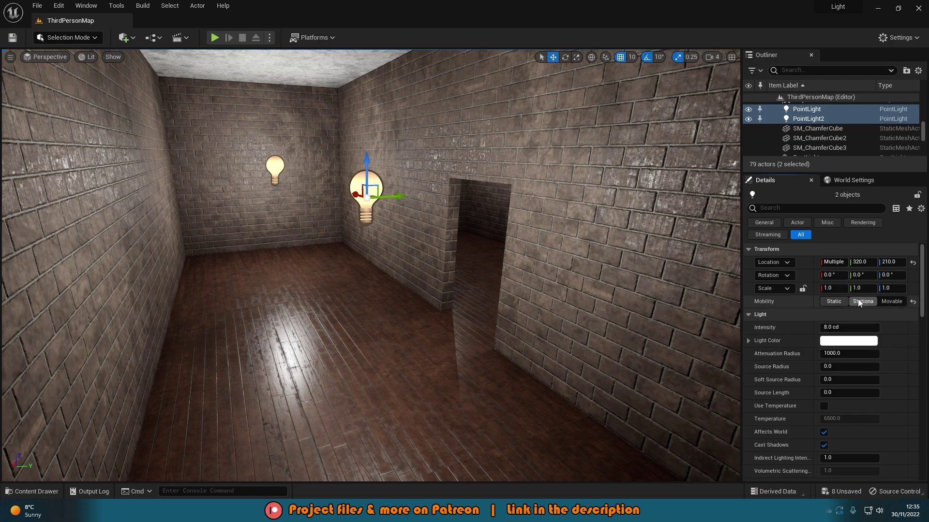
{"action": "left_click", "coordinate": [832, 302]}
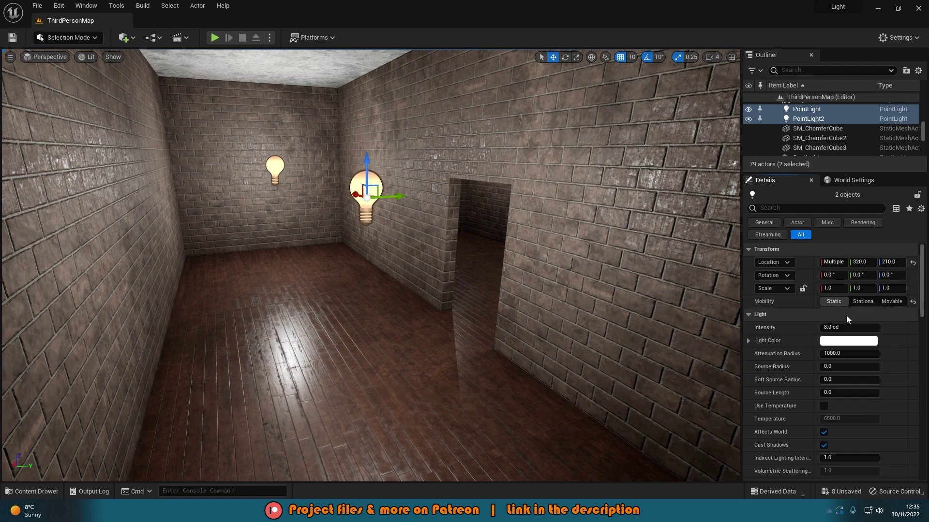
{"action": "left_click", "coordinate": [887, 302]}
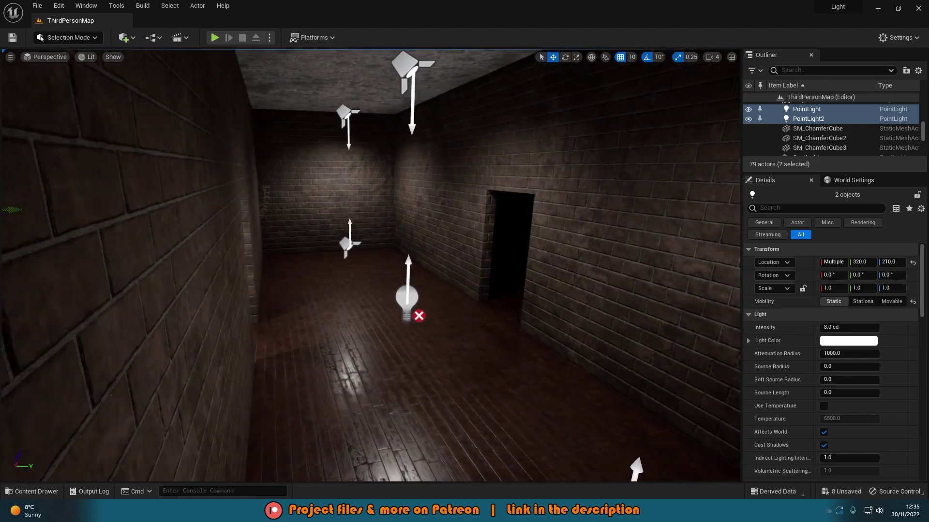
Select the room's six spot lights together, change their mobility, and clear the selection
{"action": "left_click", "coordinate": [340, 237]}
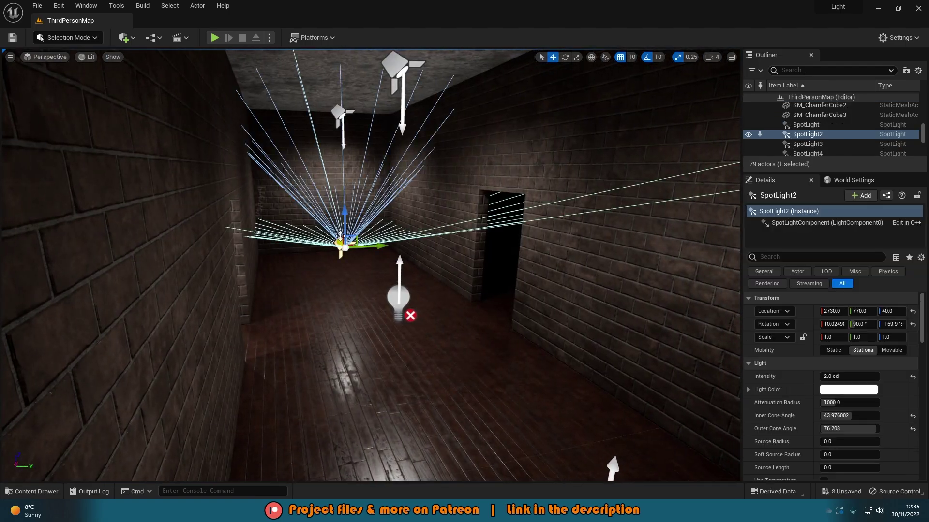
{"action": "left_click", "coordinate": [342, 112], "text": "ctrl"}
{"action": "left_click", "coordinate": [388, 76], "text": "ctrl"}
{"action": "left_click", "coordinate": [400, 305], "text": "ctrl"}
{"action": "right_click_drag", "start_coordinate": [433, 323], "coordinate": [503, 356]}
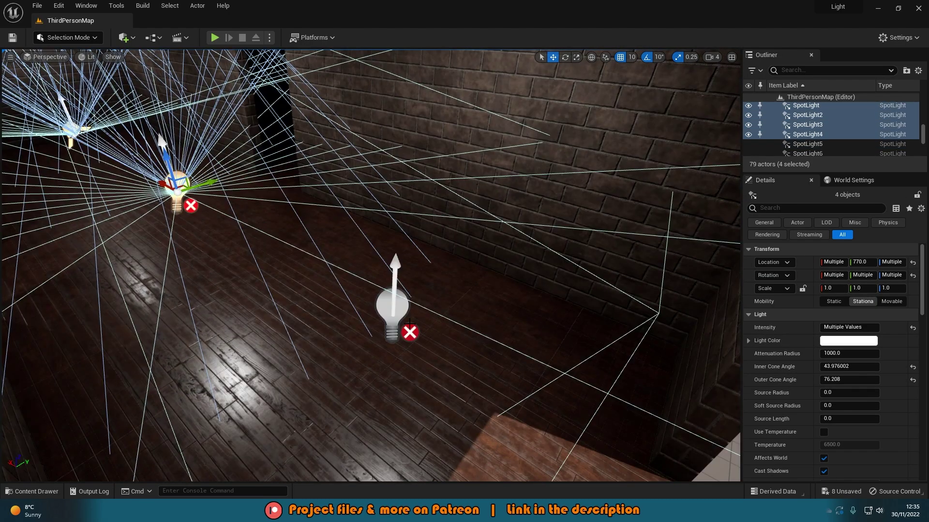
{"action": "left_click", "coordinate": [410, 322], "text": "ctrl"}
{"action": "right_click_drag", "start_coordinate": [410, 321], "coordinate": [395, 290]}
{"action": "left_click", "coordinate": [389, 181], "text": "ctrl"}
{"action": "key", "text": "Escape"}
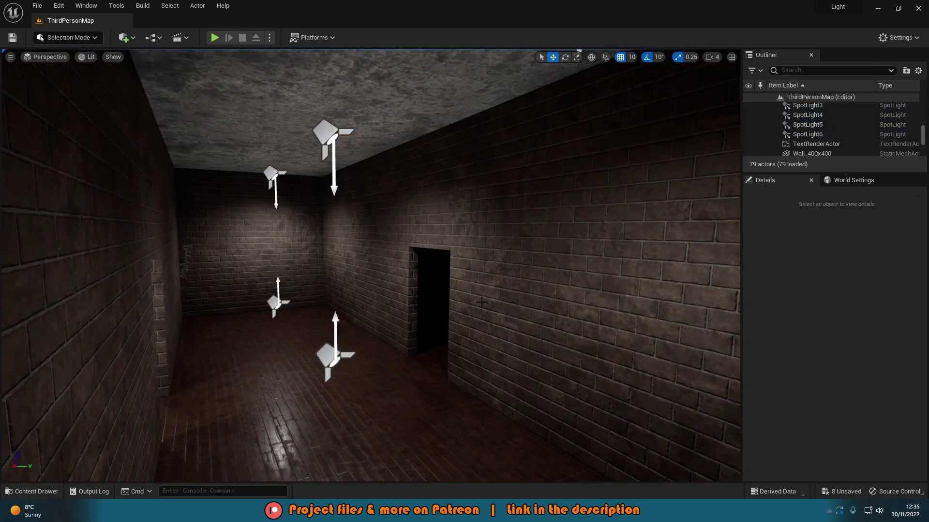
Add a rect light in the unlit room next to the spot-lit one
{"action": "right_click_drag", "start_coordinate": [482, 302], "coordinate": [450, 317]}
{"action": "key", "text": "w"}
{"action": "key", "text": "s"}
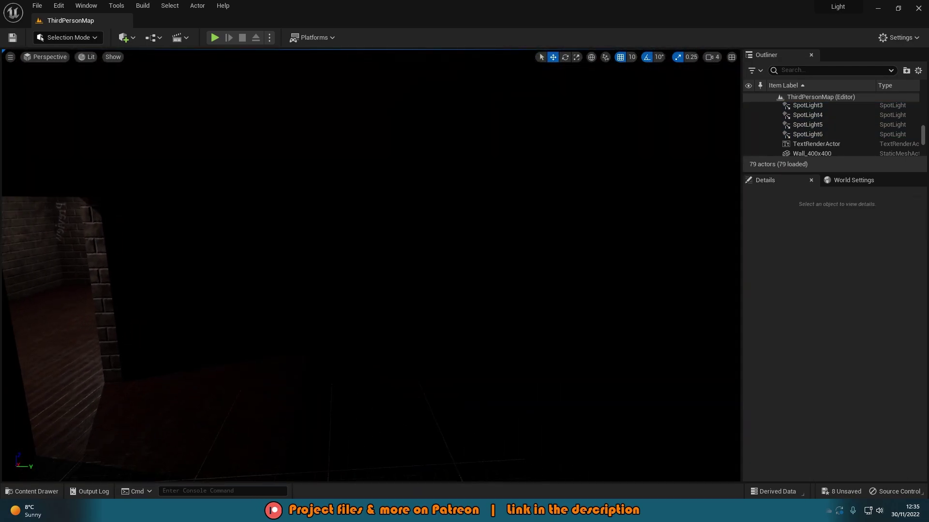
{"action": "left_click", "coordinate": [125, 37]}
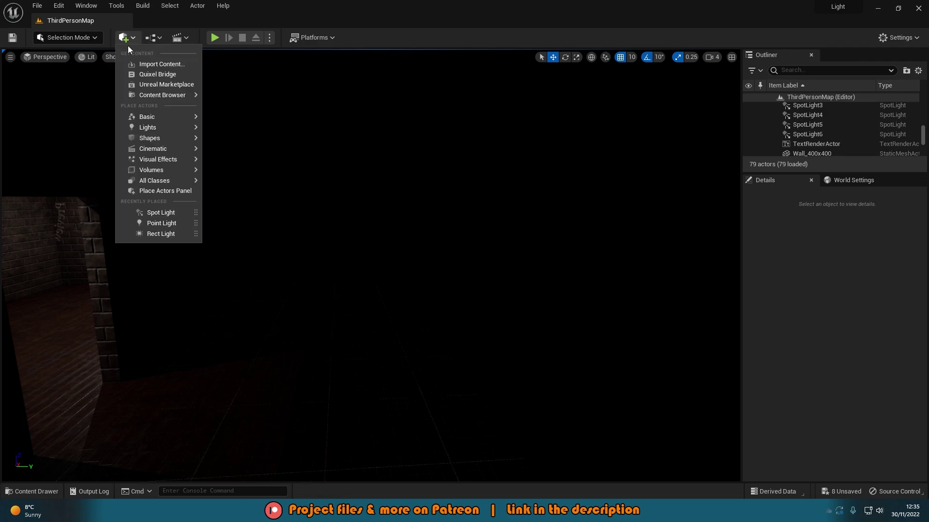
{"action": "mouse_move", "coordinate": [152, 129]}
{"action": "left_click", "coordinate": [242, 164]}
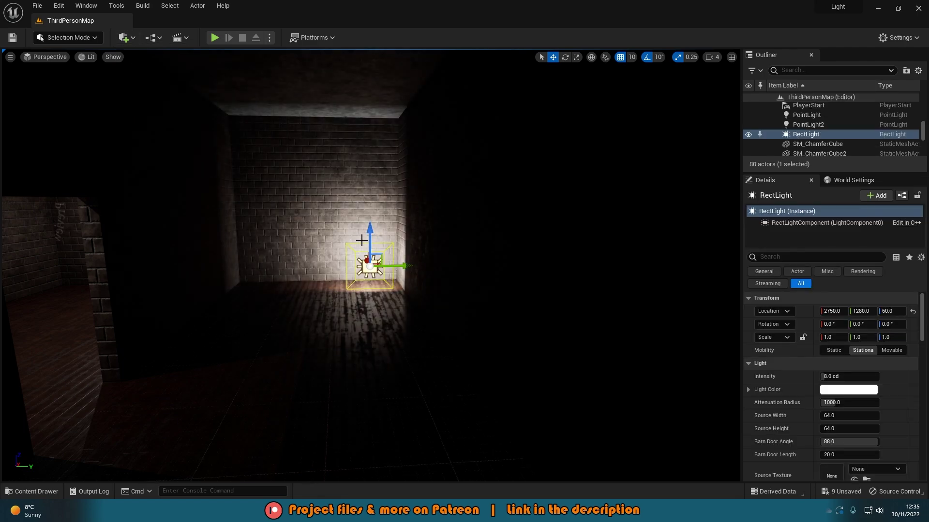
Center the rect light across the room at Y 1170 and rotate it to -90° so it faces the floor
{"action": "left_click_drag", "start_coordinate": [400, 265], "coordinate": [349, 266]}
{"action": "key", "text": "e"}
{"action": "left_click_drag", "start_coordinate": [321, 235], "coordinate": [322, 285]}
Raise the rect light to Z 330, just below the ceiling
{"action": "key", "text": "r"}
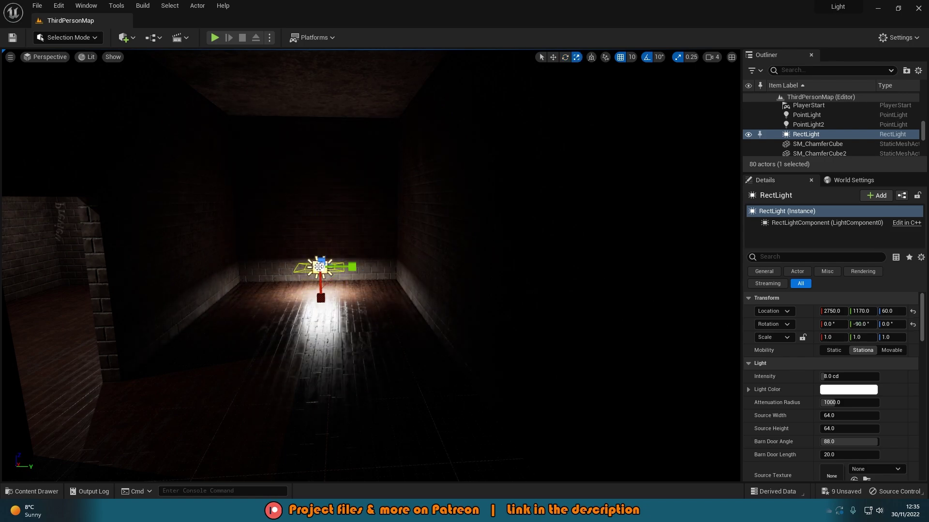
{"action": "key", "text": "w"}
{"action": "left_click_drag", "start_coordinate": [319, 232], "coordinate": [317, 110]}
Set the rect light's source width and source height to 100
{"action": "scroll", "coordinate": [834, 399], "scroll_direction": "down", "scroll_amount": 1}
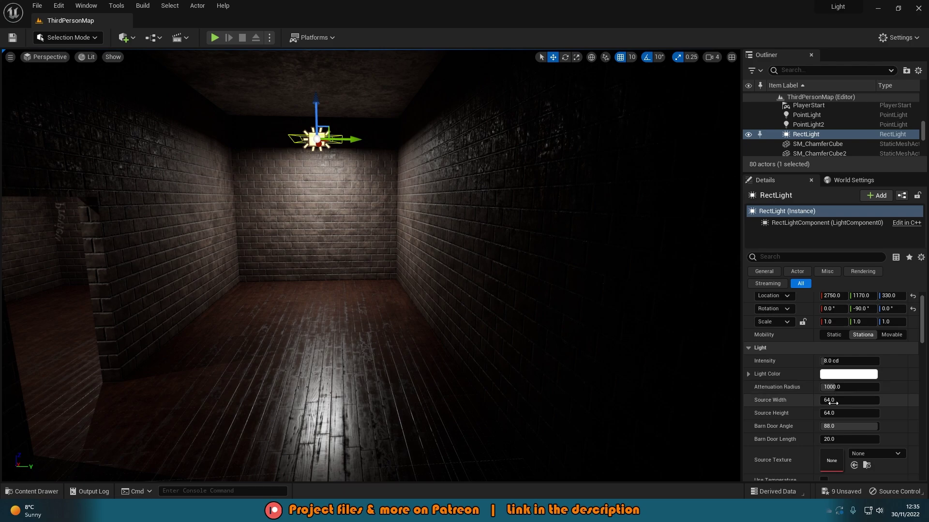
{"action": "left_click_drag", "start_coordinate": [832, 402], "coordinate": [856, 402]}
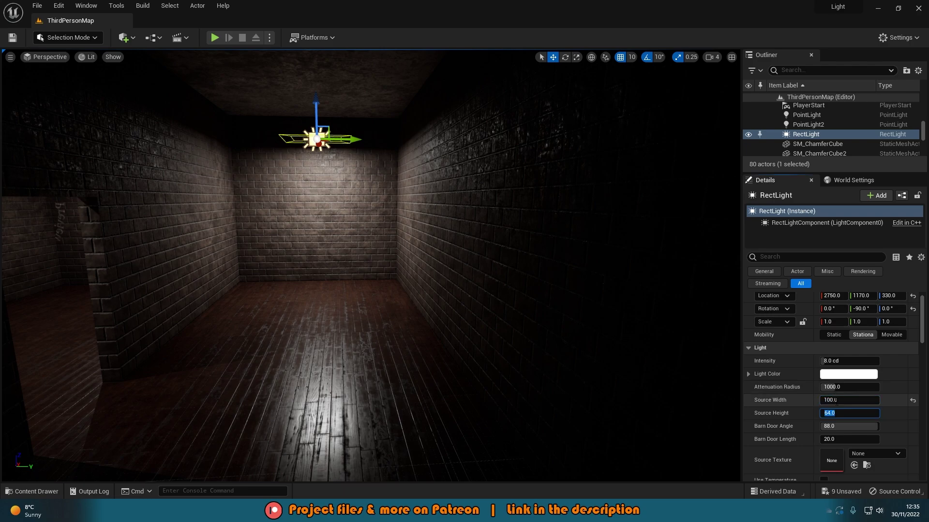
{"action": "type", "text": "100"}
{"action": "key", "text": "Return"}
Lengthen the rect light by setting its source height to 500
{"action": "key", "text": "w"}
{"action": "right_click_drag", "start_coordinate": [677, 349], "coordinate": [542, 315]}
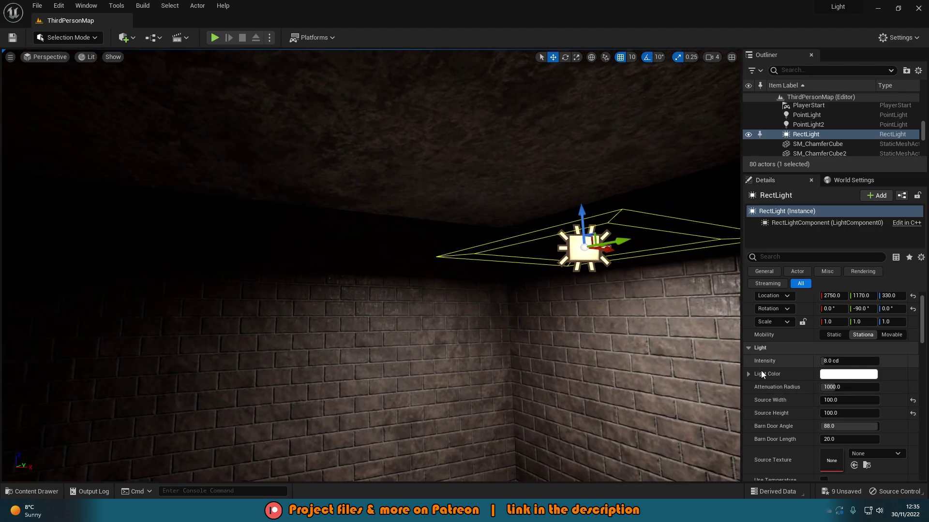
{"action": "key", "text": "Return"}
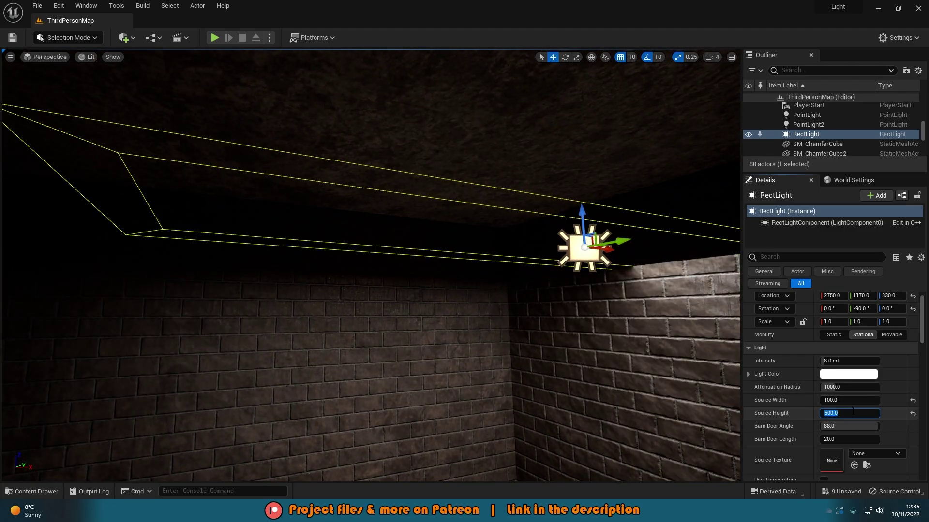
{"action": "key", "text": "s"}
{"action": "right_click_drag", "start_coordinate": [668, 358], "coordinate": [610, 353]}
{"action": "right_click_drag", "start_coordinate": [540, 268], "coordinate": [581, 261]}
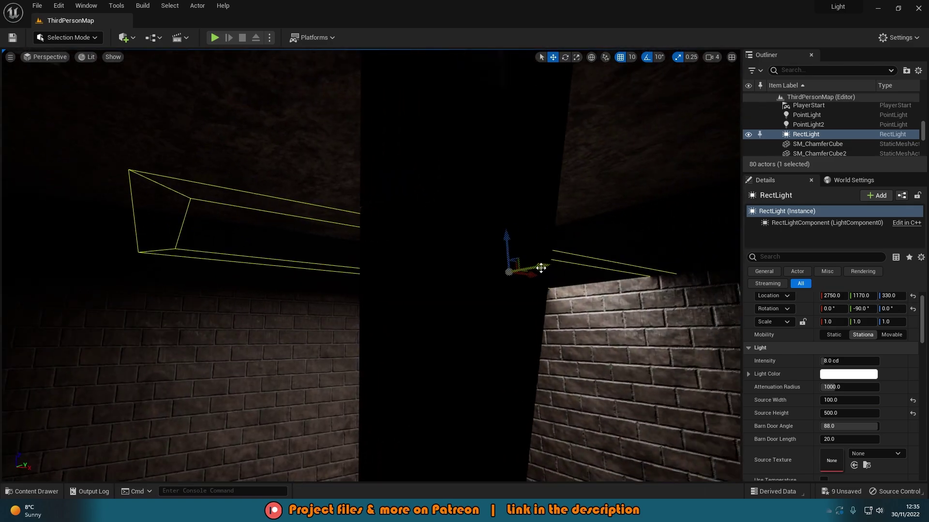
Move the rect light lengthwise along the room to X 2380
{"action": "left_click_drag", "start_coordinate": [531, 276], "coordinate": [120, 267]}
{"action": "right_click_drag", "start_coordinate": [121, 268], "coordinate": [254, 207]}
{"action": "left_click_drag", "start_coordinate": [300, 189], "coordinate": [194, 189]}
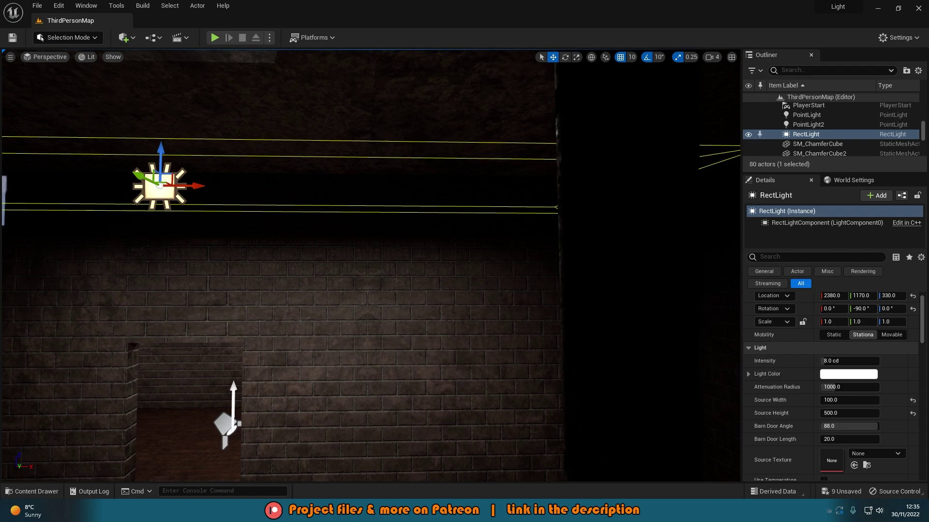
{"action": "right_click_drag", "start_coordinate": [194, 189], "coordinate": [194, 189]}
Set the rect light's source height to 700 and its source width to 300
{"action": "left_click", "coordinate": [837, 413]}
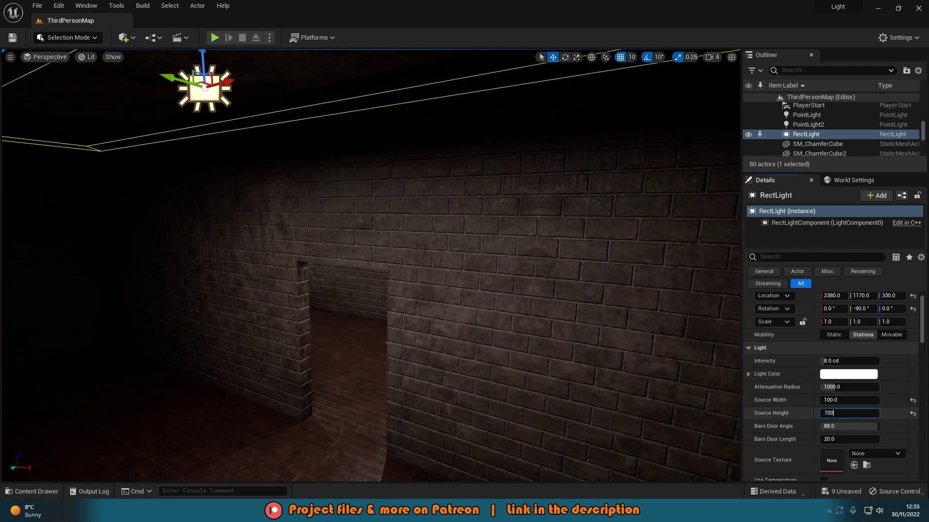
{"action": "key", "text": "Return"}
{"action": "right_click_drag", "start_coordinate": [388, 343], "coordinate": [590, 343]}
{"action": "key", "text": "s"}
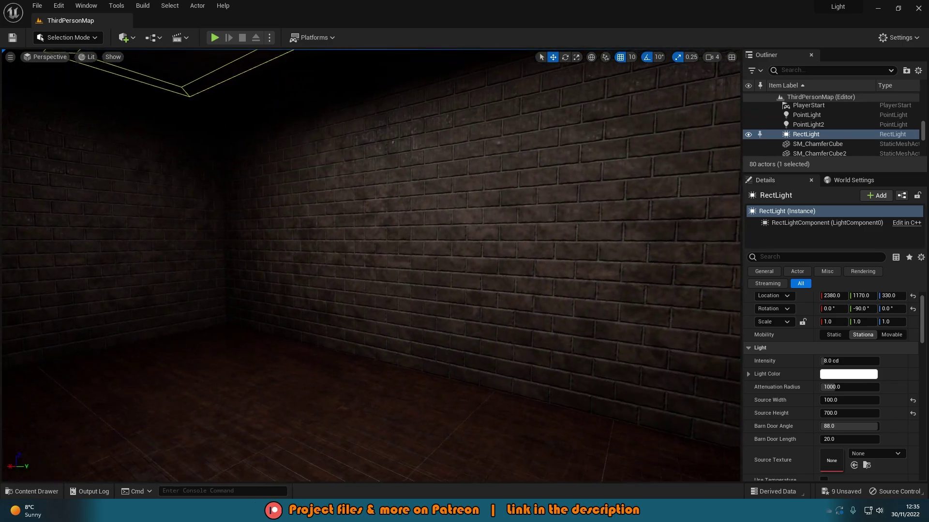
{"action": "right_click_drag", "start_coordinate": [386, 266], "coordinate": [338, 266]}
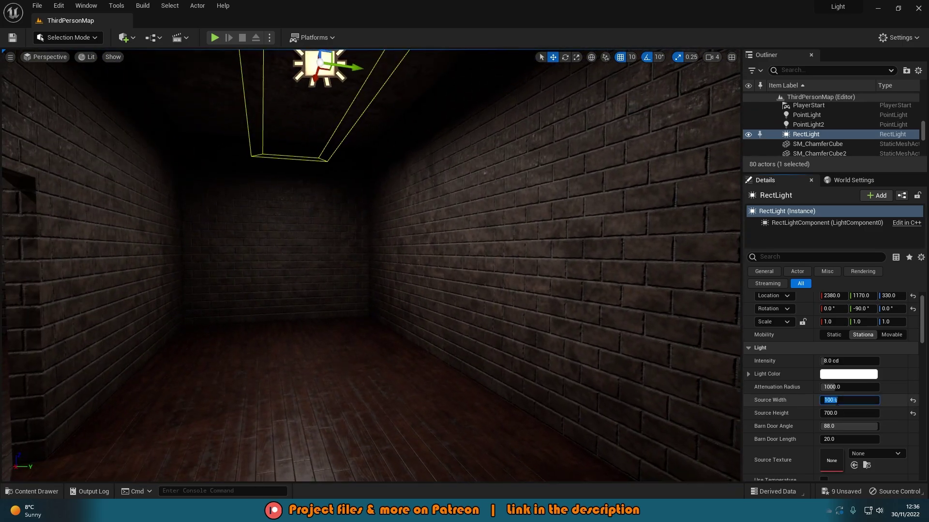
{"action": "key", "text": "Return"}
Extend the rect light farther toward the end wall with a source height of 1000
{"action": "key", "text": "s"}
{"action": "right_click_drag", "start_coordinate": [424, 242], "coordinate": [532, 302]}
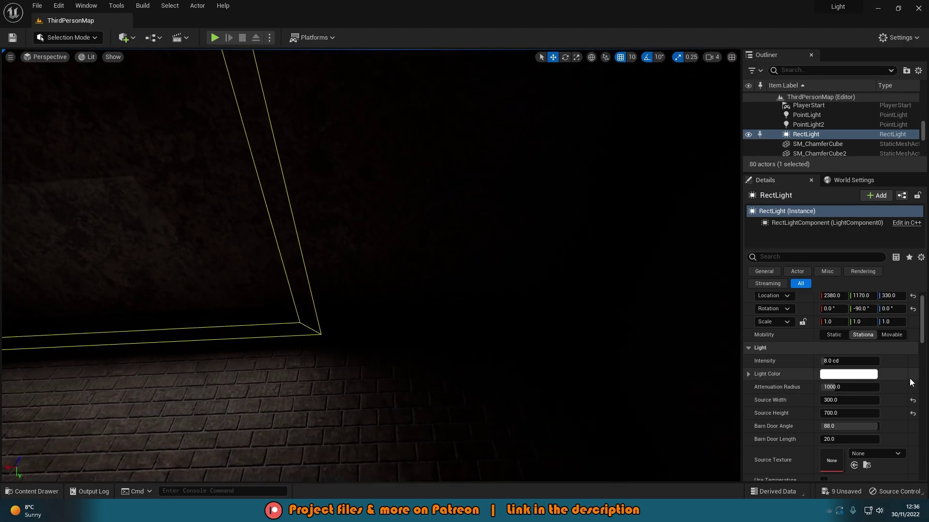
{"action": "left_click", "coordinate": [850, 415]}
{"action": "type", "text": "100"}
{"action": "key", "text": "Return"}
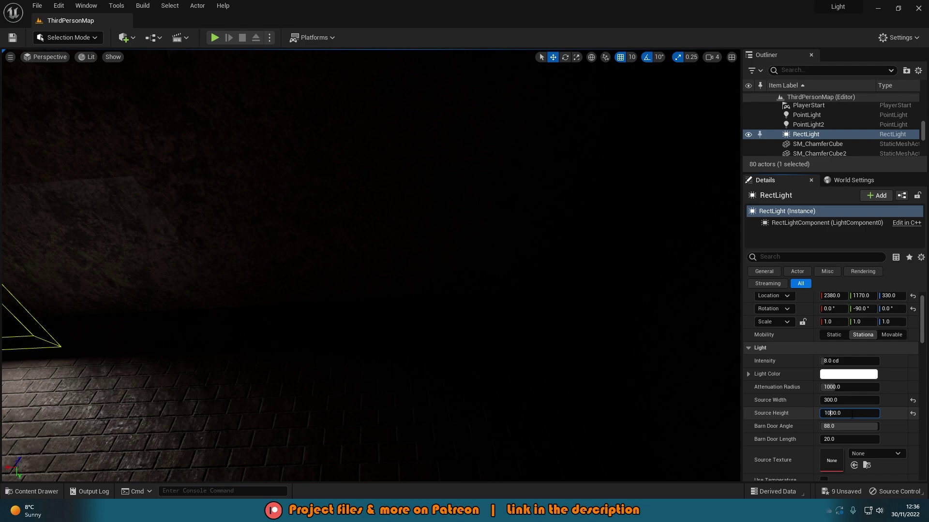
{"action": "type", "text": "0"}
{"action": "key", "text": "Return"}
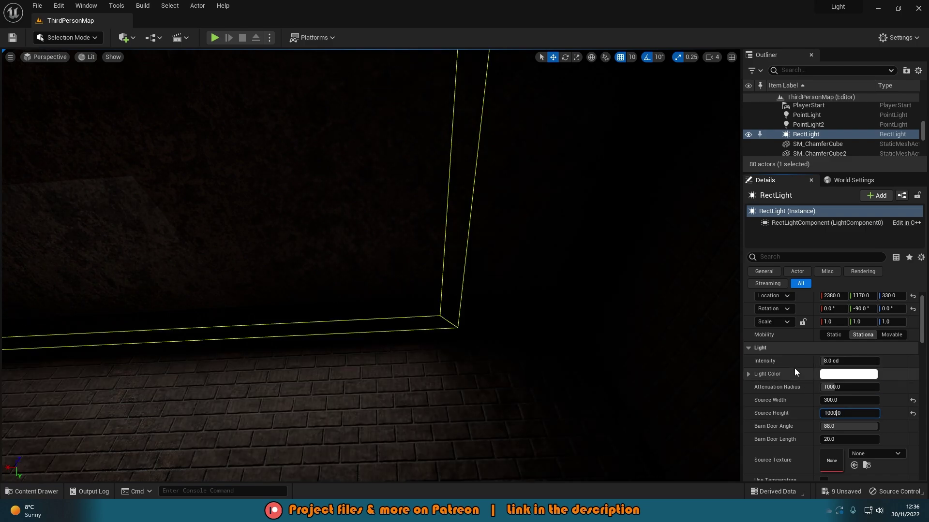
Set the rect light's source height to 1200
{"action": "key", "text": "Left"}
{"action": "key", "text": "Left"}
{"action": "key", "text": "BackSpace"}
{"action": "type", "text": "2"}
{"action": "key", "text": "Return"}
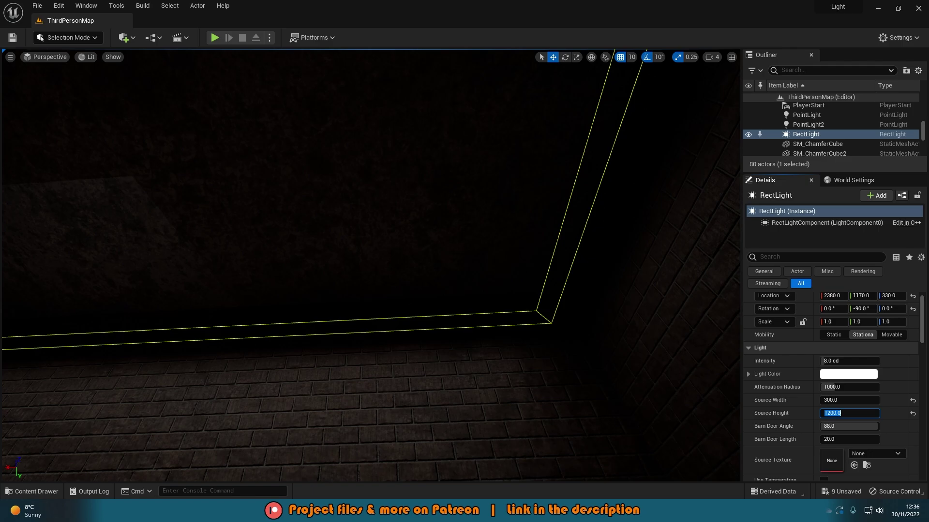
Reposition the rect light lengthwise between the end walls at X 2290
{"action": "right_click_drag", "start_coordinate": [370, 251], "coordinate": [368, 232]}
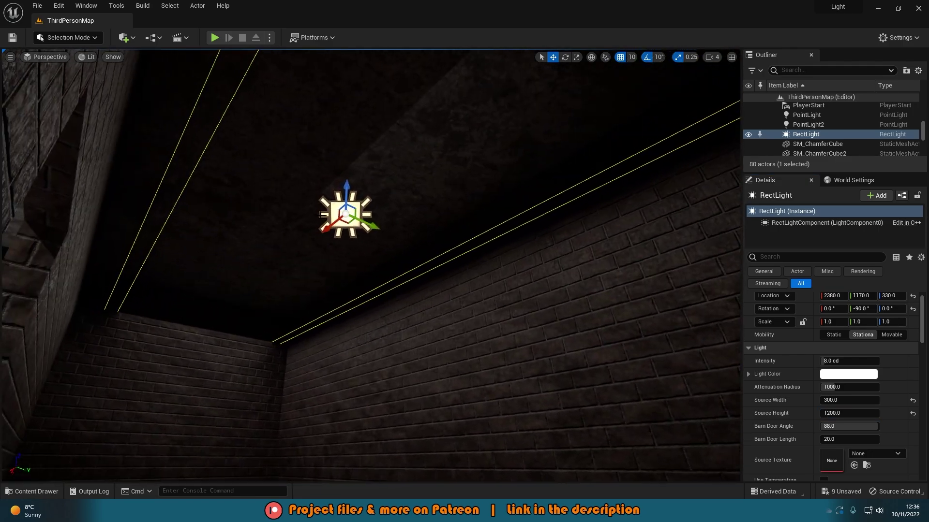
{"action": "left_click_drag", "start_coordinate": [331, 226], "coordinate": [416, 193]}
{"action": "right_click_drag", "start_coordinate": [416, 193], "coordinate": [474, 184]}
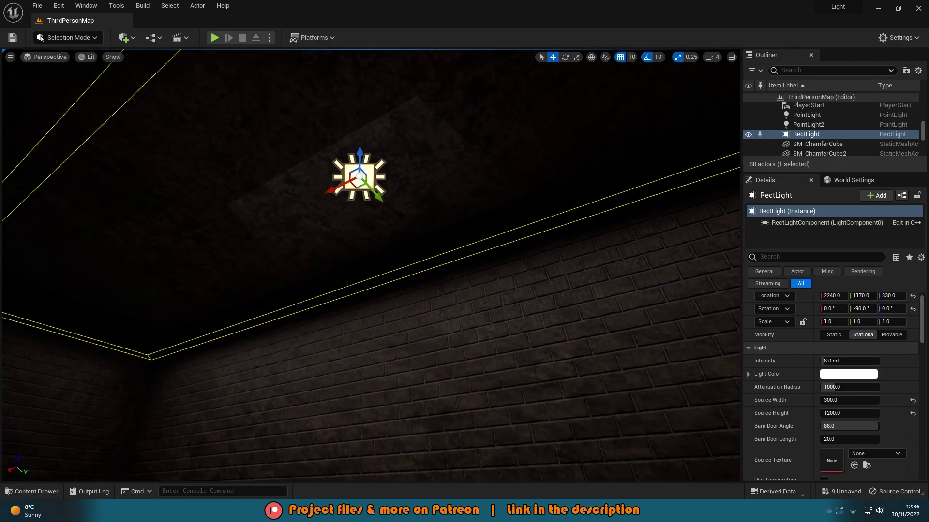
{"action": "mouse_move", "coordinate": [163, 167]}
{"action": "right_mouse_down"}
{"action": "mouse_move", "coordinate": [271, 165]}
{"action": "mouse_move", "coordinate": [162, 167]}
{"action": "right_mouse_up"}
{"action": "left_click_drag", "start_coordinate": [123, 163], "coordinate": [73, 170]}
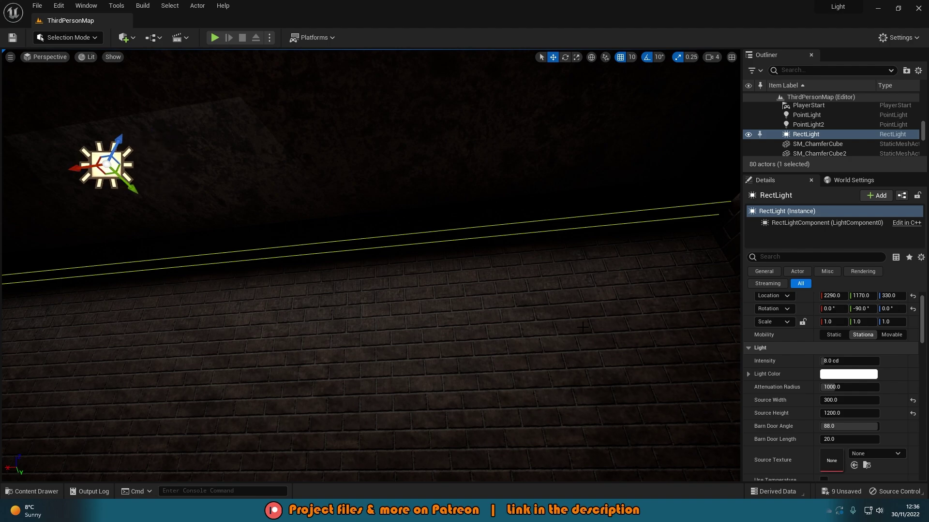
Reduce the rect light's source height to 1000
{"action": "left_click", "coordinate": [847, 416]}
{"action": "type", "text": "1000"}
{"action": "key", "text": "Return"}
Set the rect light's barn door angle to 80 and its barn door length to about 42
{"action": "right_click_drag", "start_coordinate": [532, 290], "coordinate": [370, 348]}
{"action": "right_click_drag", "start_coordinate": [416, 261], "coordinate": [433, 262]}
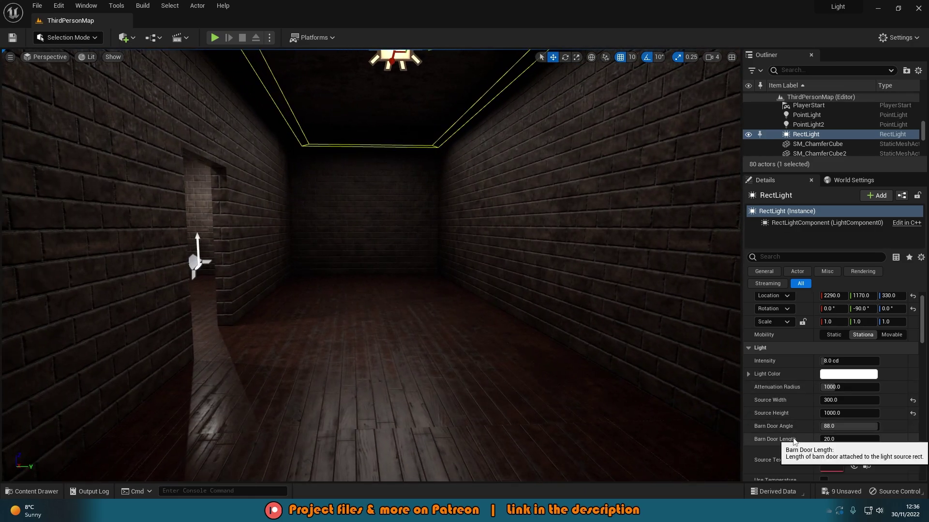
{"action": "mouse_move", "coordinate": [836, 427]}
{"action": "left_mouse_down"}
{"action": "mouse_move", "coordinate": [779, 427]}
{"action": "mouse_move", "coordinate": [839, 427]}
{"action": "left_mouse_up"}
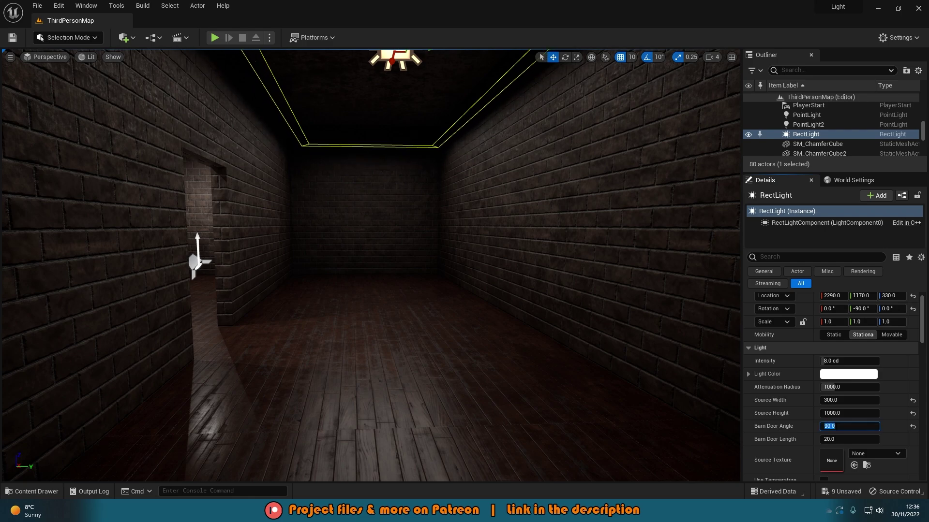
{"action": "key", "text": "Return"}
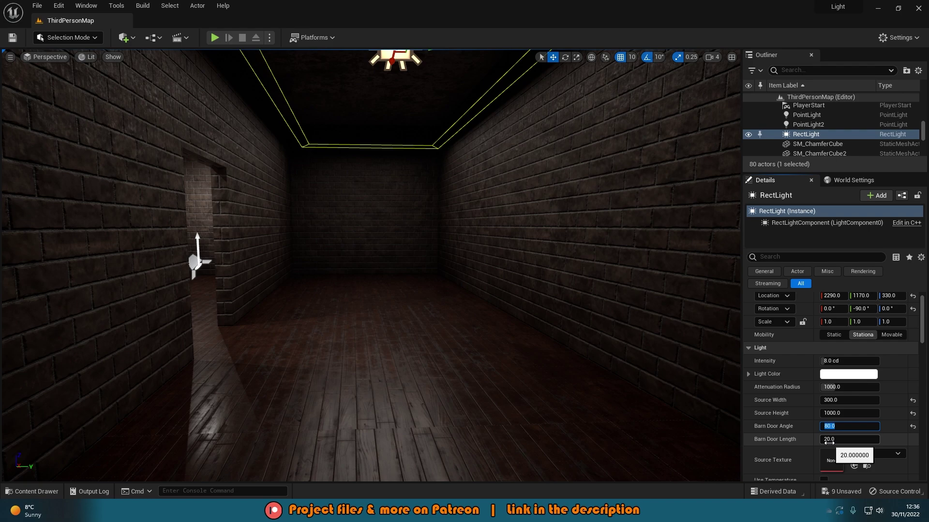
{"action": "mouse_move", "coordinate": [829, 440]}
{"action": "left_mouse_down"}
{"action": "mouse_move", "coordinate": [855, 439]}
{"action": "mouse_move", "coordinate": [845, 440]}
{"action": "left_mouse_up"}
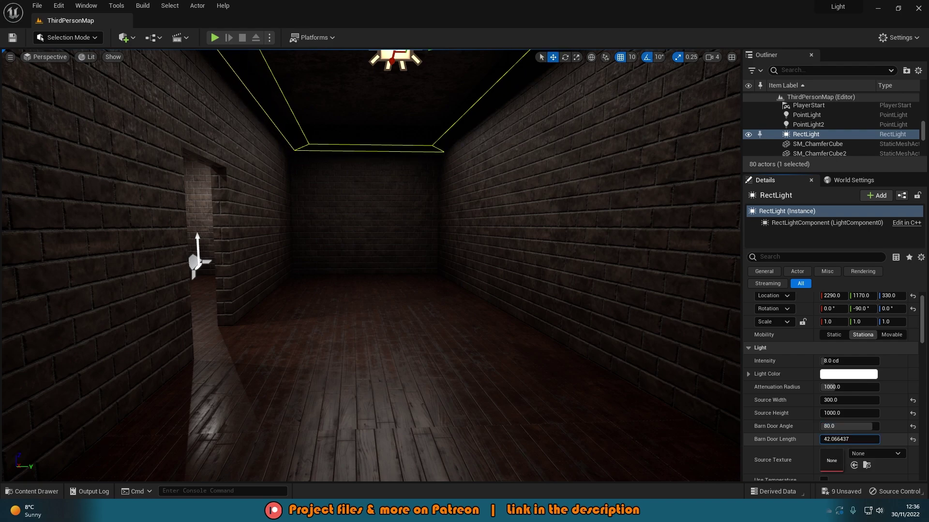
Shift the rect light slightly sideways across the room beneath the ceiling
{"action": "right_click_drag", "start_coordinate": [532, 281], "coordinate": [530, 262]}
{"action": "left_click_drag", "start_coordinate": [431, 107], "coordinate": [422, 106]}
{"action": "scroll", "coordinate": [781, 458], "scroll_direction": "down", "scroll_amount": 3}
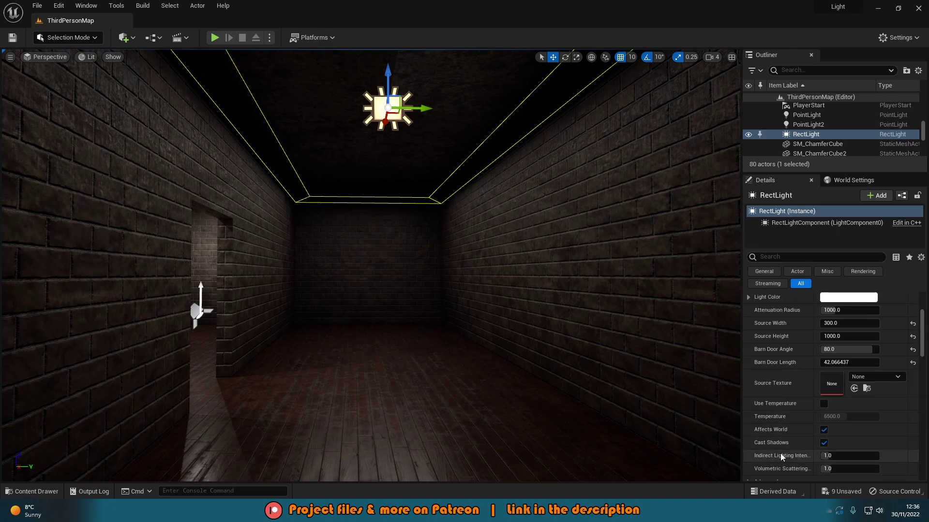
Set the rect light's intensity to 10 cd
{"action": "scroll", "coordinate": [781, 457], "scroll_direction": "up", "scroll_amount": 3}
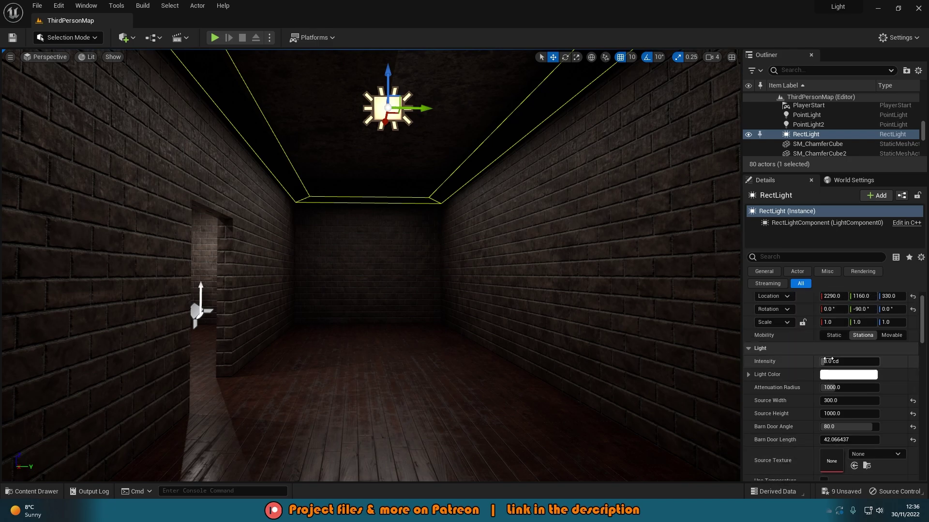
{"action": "mouse_move", "coordinate": [831, 362]}
{"action": "left_mouse_down"}
{"action": "mouse_move", "coordinate": [856, 361]}
{"action": "mouse_move", "coordinate": [836, 361]}
{"action": "left_mouse_up"}
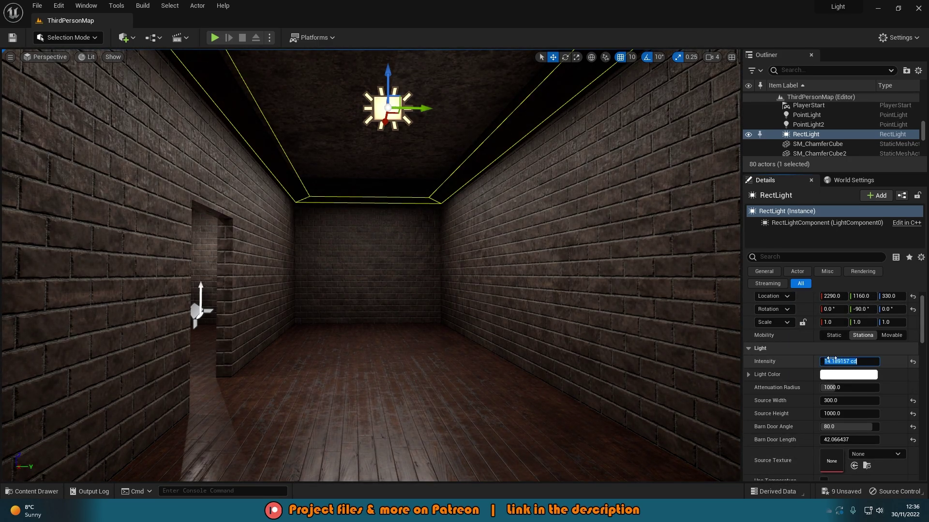
{"action": "key", "text": "Return"}
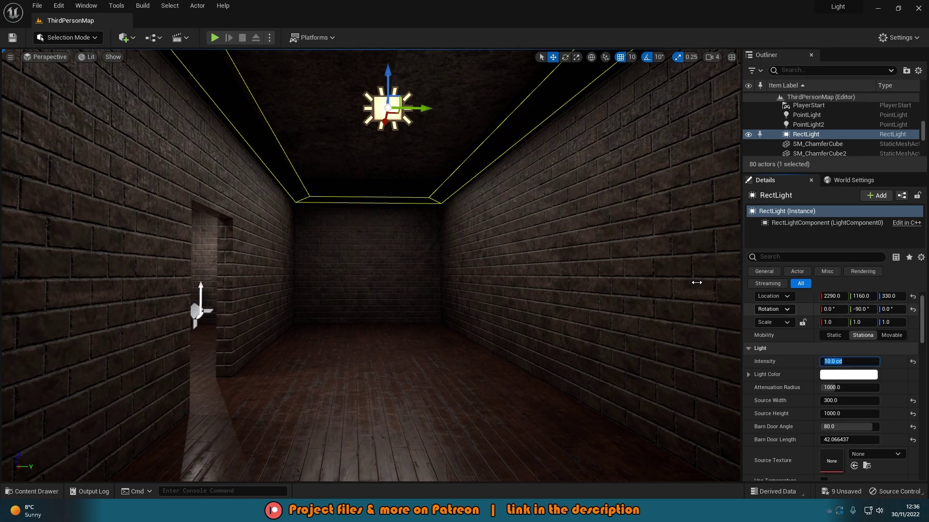
{"action": "key", "text": "Escape"}
Duplicate the ceiling rect light down to Z 160 and rotate the copy to a 90° pitch facing the ceiling
{"action": "mouse_move", "coordinate": [696, 282]}
{"action": "right_mouse_down"}
{"action": "mouse_move", "coordinate": [692, 300]}
{"action": "mouse_move", "coordinate": [685, 285]}
{"action": "right_mouse_up"}
{"action": "key", "text": "s"}
{"action": "mouse_move", "coordinate": [477, 206]}
{"action": "right_mouse_down"}
{"action": "mouse_move", "coordinate": [478, 194]}
{"action": "mouse_move", "coordinate": [477, 224]}
{"action": "right_mouse_up"}
{"action": "key", "text": "g"}
{"action": "key", "text": "g"}
{"action": "left_click", "coordinate": [410, 142]}
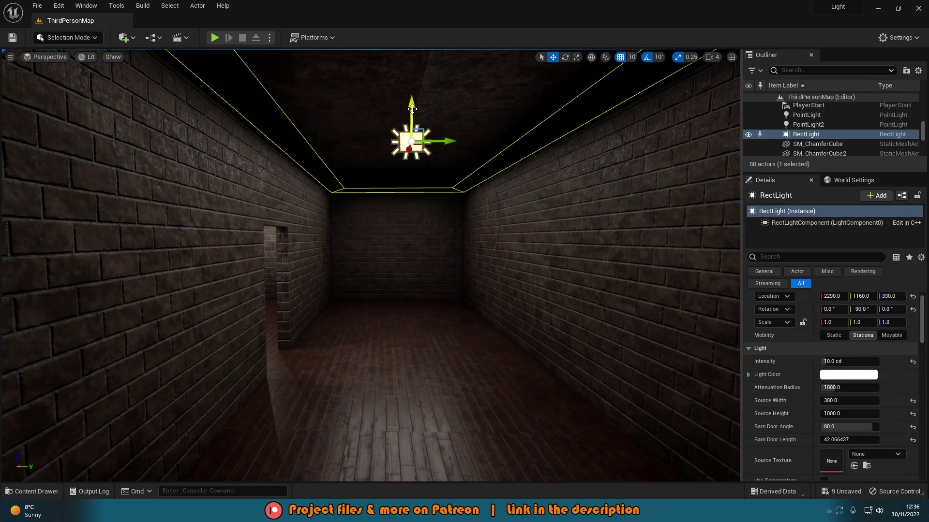
{"action": "left_click_drag", "start_coordinate": [409, 101], "coordinate": [422, 230], "text": "alt"}
{"action": "key", "text": "e"}
{"action": "key", "text": "w"}
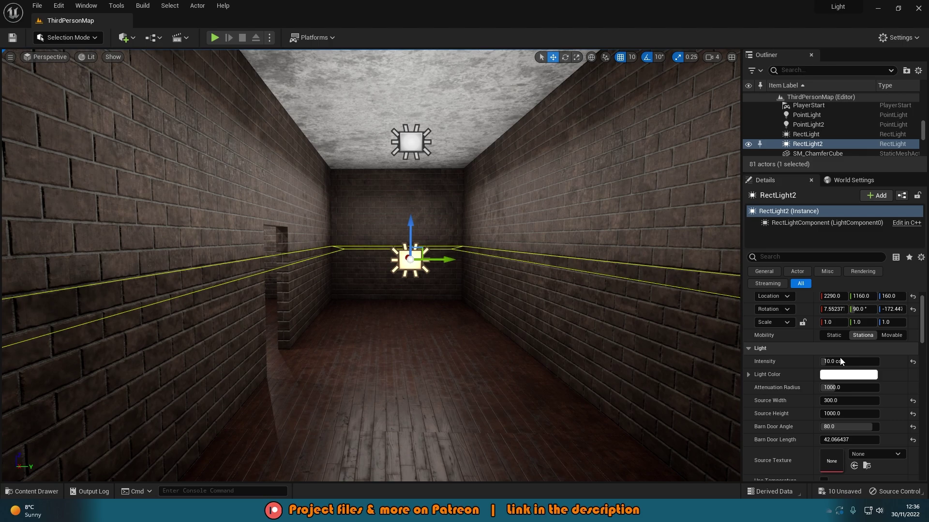
Set the intensity of the upward-facing rect light to 2 cd
{"action": "left_click", "coordinate": [841, 362]}
{"action": "type", "text": "2"}
{"action": "key", "text": "Return"}
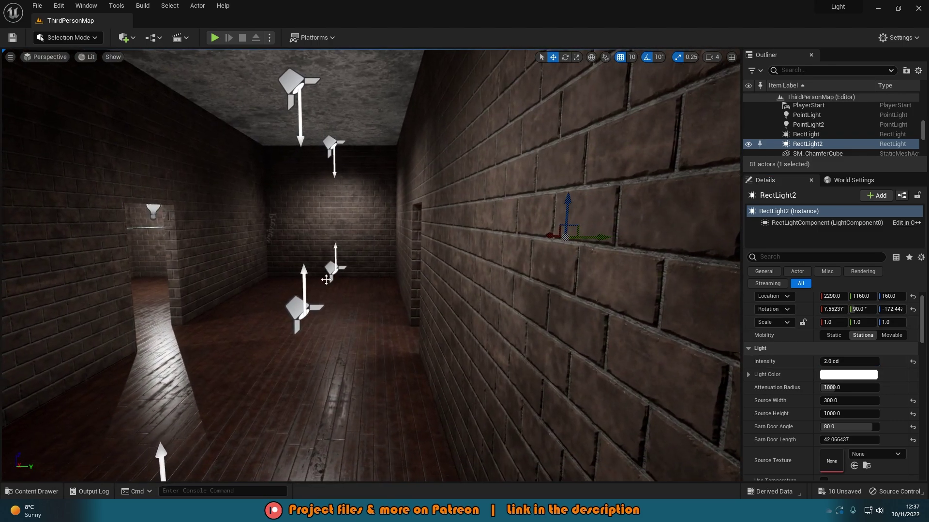
Turn off Cast Shadows for the three upward-facing spot lights near the floor and for the lower rect light
{"action": "left_click_drag", "start_coordinate": [368, 203], "coordinate": [250, 382], "text": "ctrl+alt"}
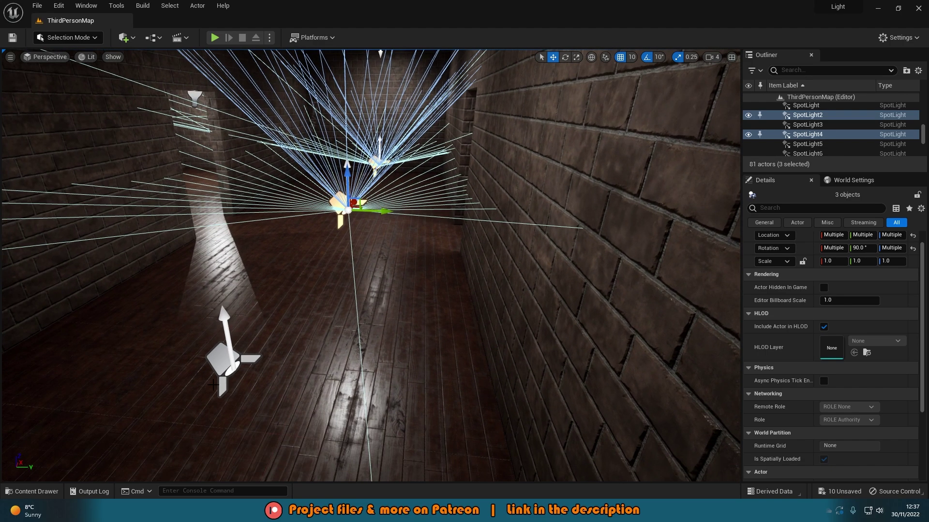
{"action": "left_click_drag", "start_coordinate": [213, 339], "coordinate": [379, 357], "text": "ctrl+alt"}
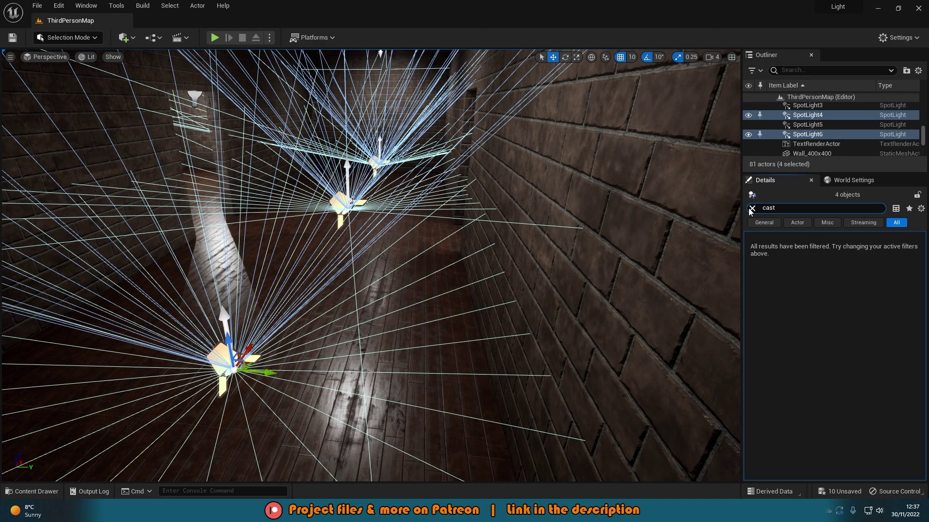
{"action": "left_click", "coordinate": [751, 208]}
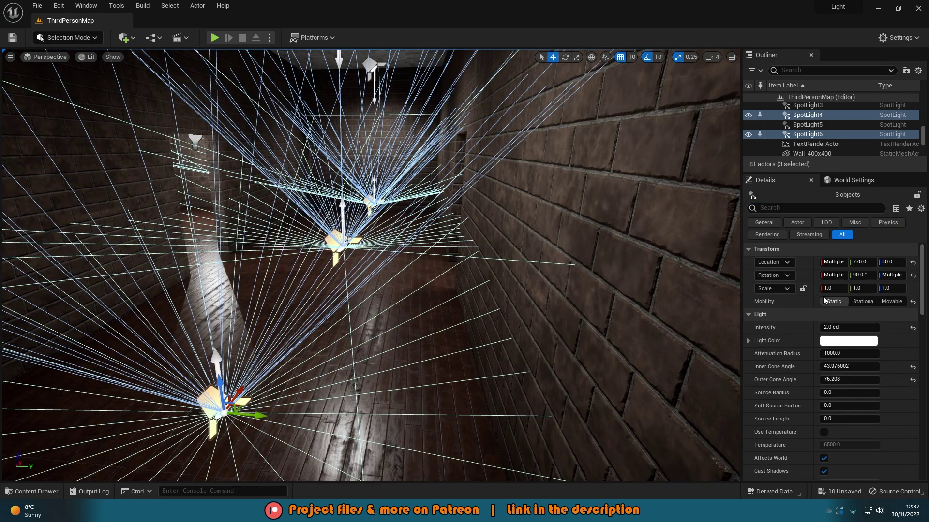
{"action": "left_click", "coordinate": [824, 262]}
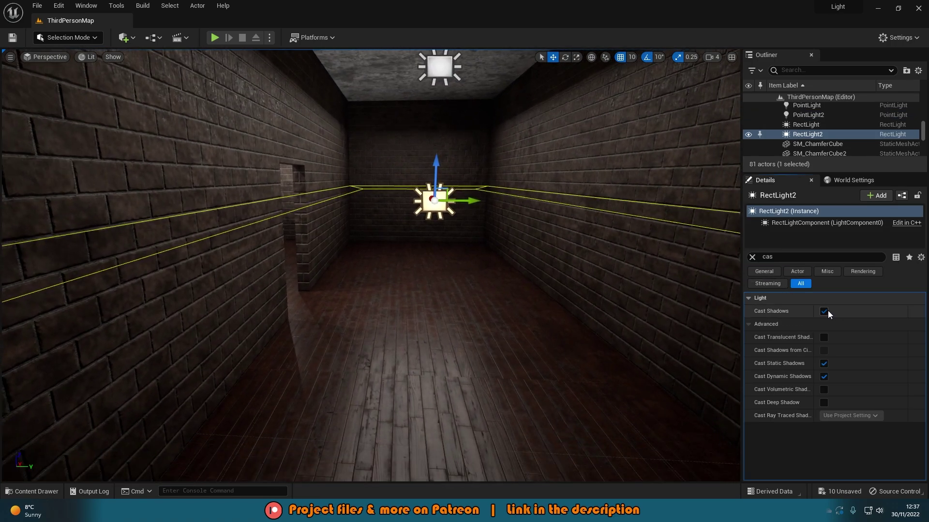
{"action": "left_click", "coordinate": [752, 257]}
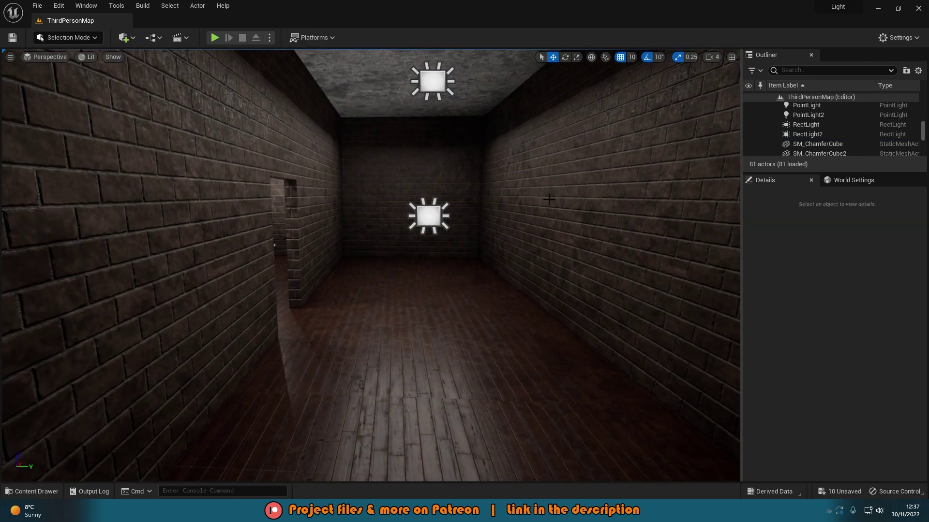
Examine the room's lighting with the editor icons hidden, and bring the icons back
{"action": "key", "text": "g"}
{"action": "mouse_move", "coordinate": [548, 199]}
{"action": "right_mouse_down"}
{"action": "mouse_move", "coordinate": [604, 199]}
{"action": "mouse_move", "coordinate": [549, 199]}
{"action": "right_mouse_up"}
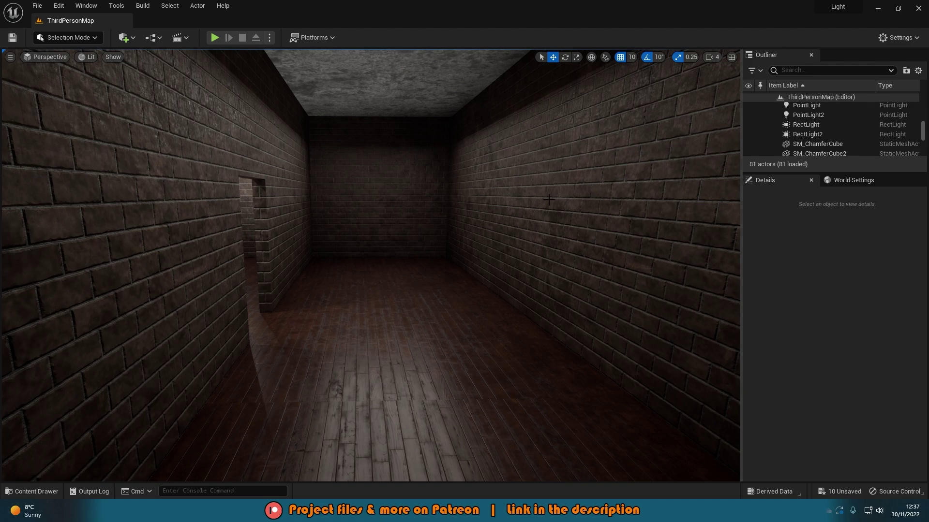
{"action": "key", "text": "g"}
{"action": "right_click_drag", "start_coordinate": [370, 135], "coordinate": [370, 135]}
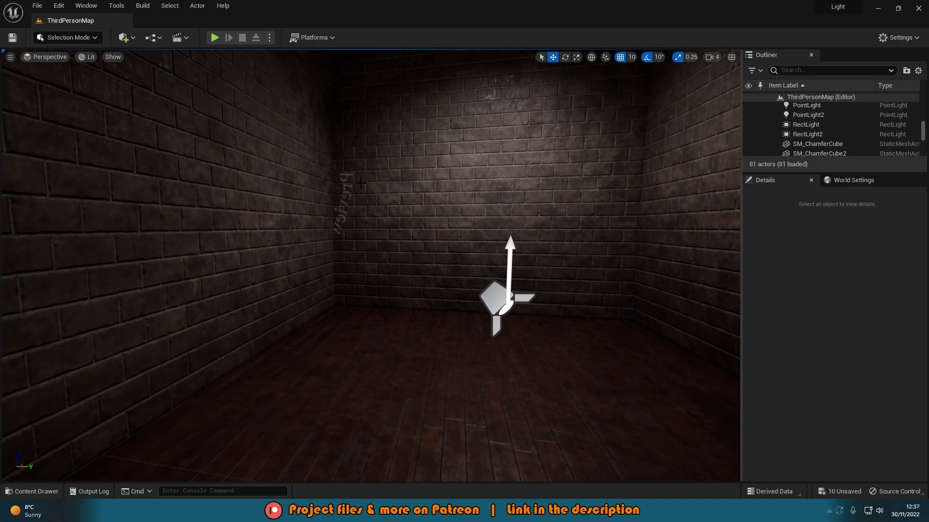
Review the lighting quality levels and the lighting-only build option
{"action": "left_click", "coordinate": [150, 8]}
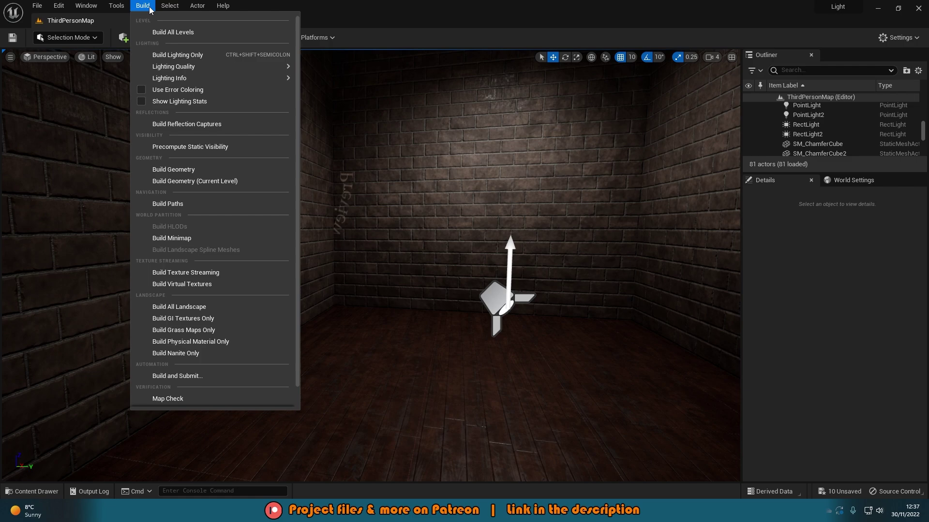
{"action": "mouse_move", "coordinate": [271, 66]}
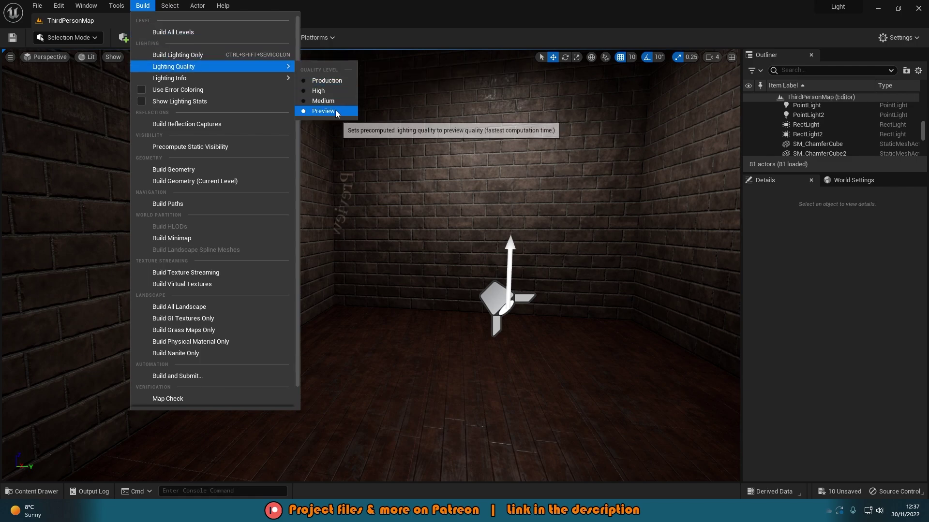
{"action": "left_click", "coordinate": [225, 56]}
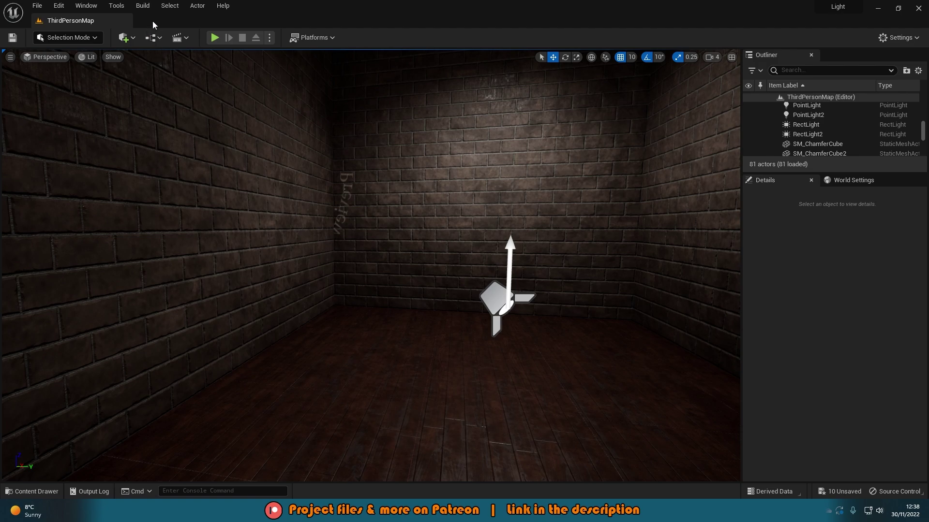
Play the level and walk the character through the building's rooms to examine the lighting
{"action": "key", "text": "alt+p"}
{"action": "key", "text": "w"}
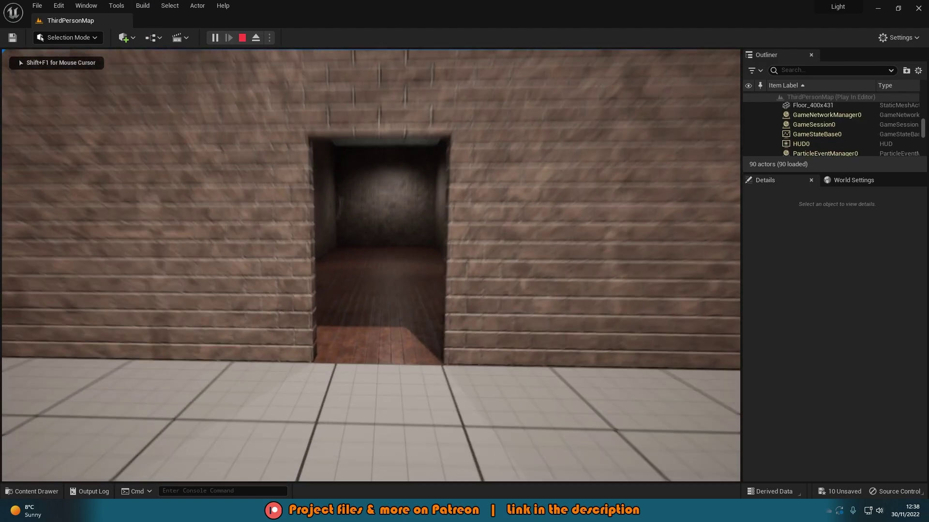
{"action": "key", "text": "w"}
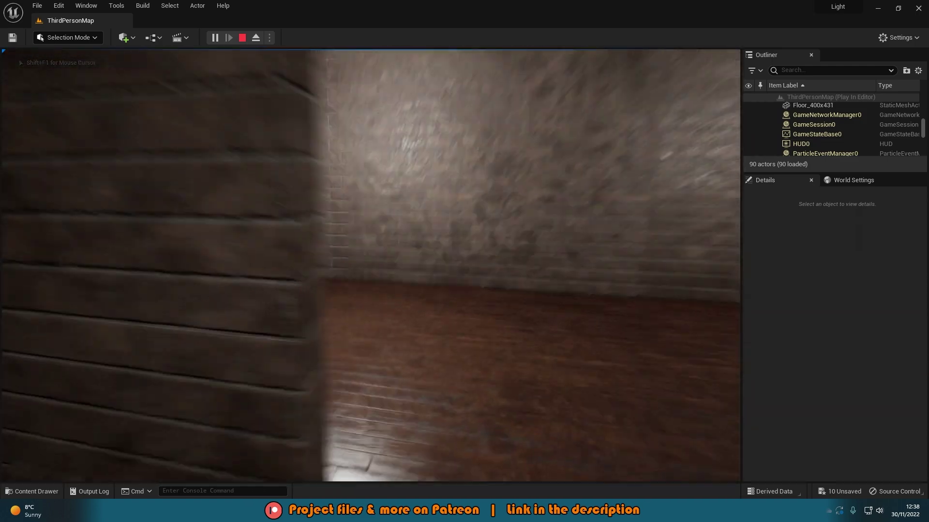
{"action": "key", "text": "w"}
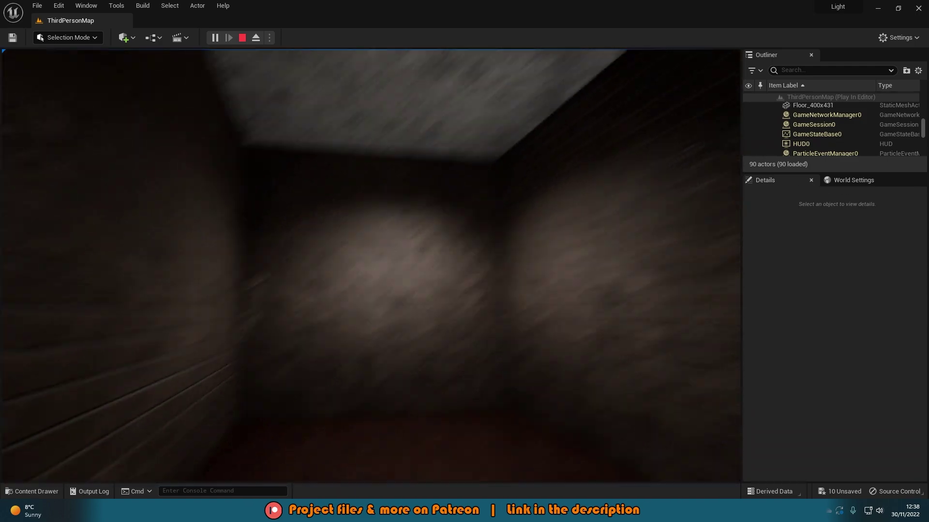
{"action": "key", "text": "w"}
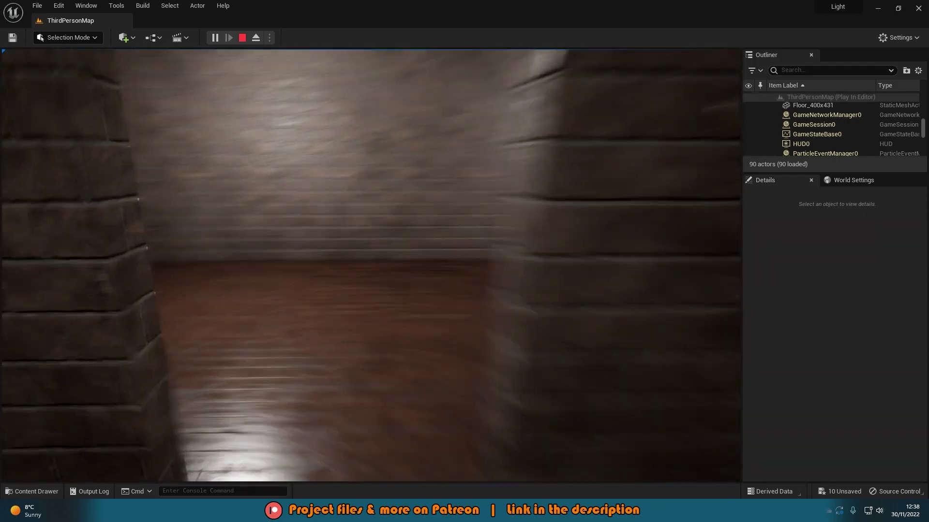
{"action": "key", "text": "w"}
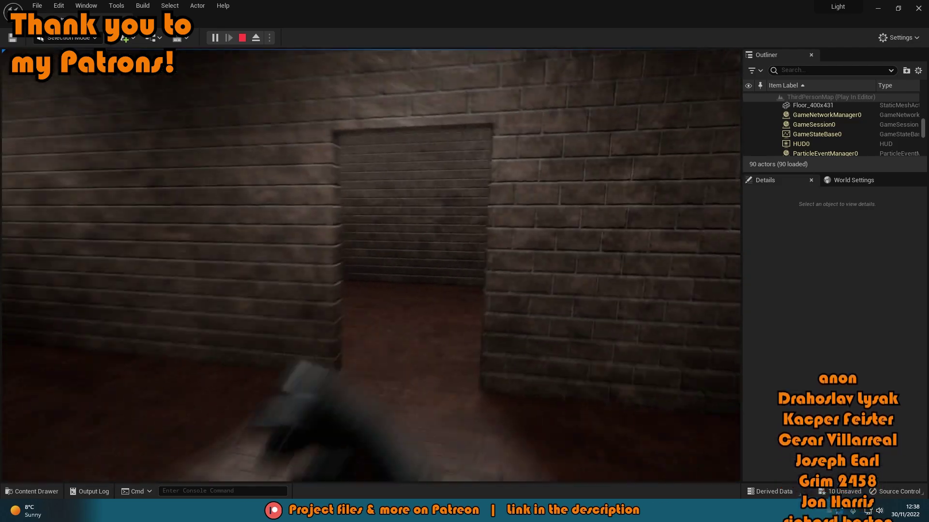
{"action": "key", "text": "w"}
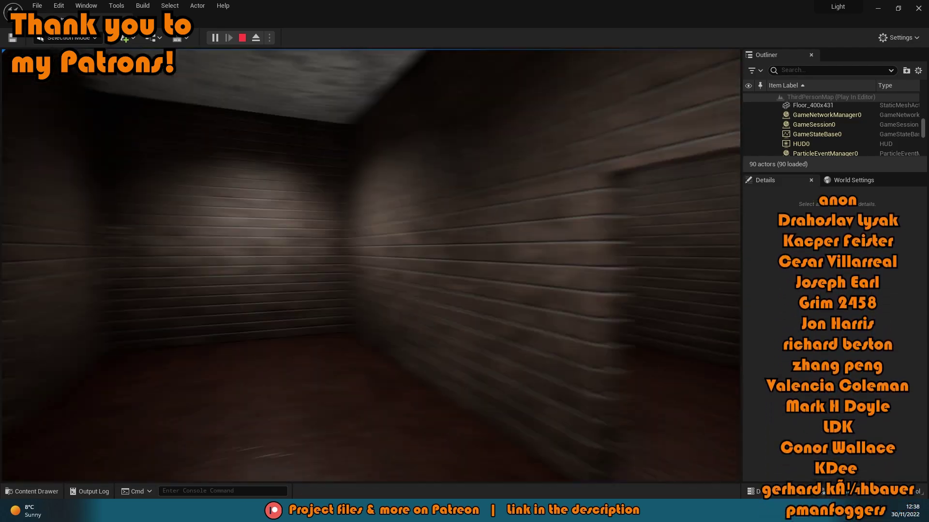
{"action": "key", "text": "w"}
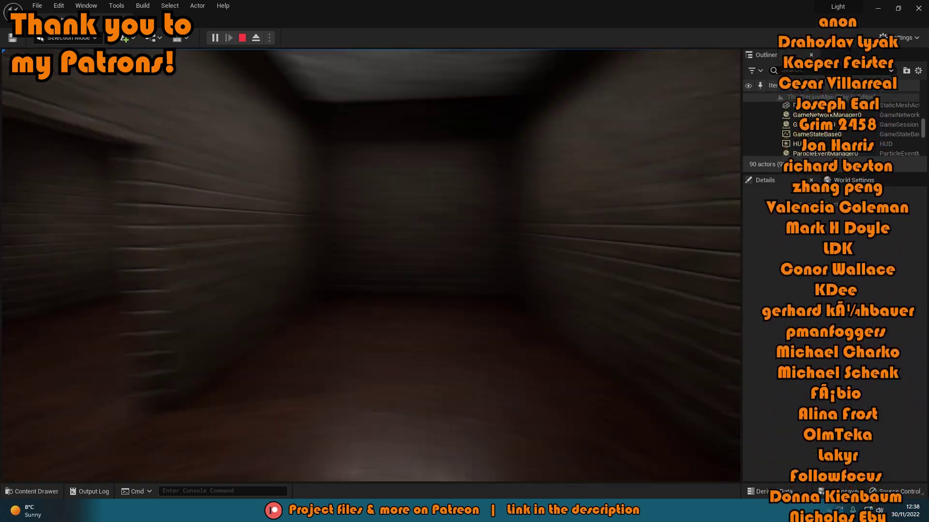
{"action": "key", "text": "w"}
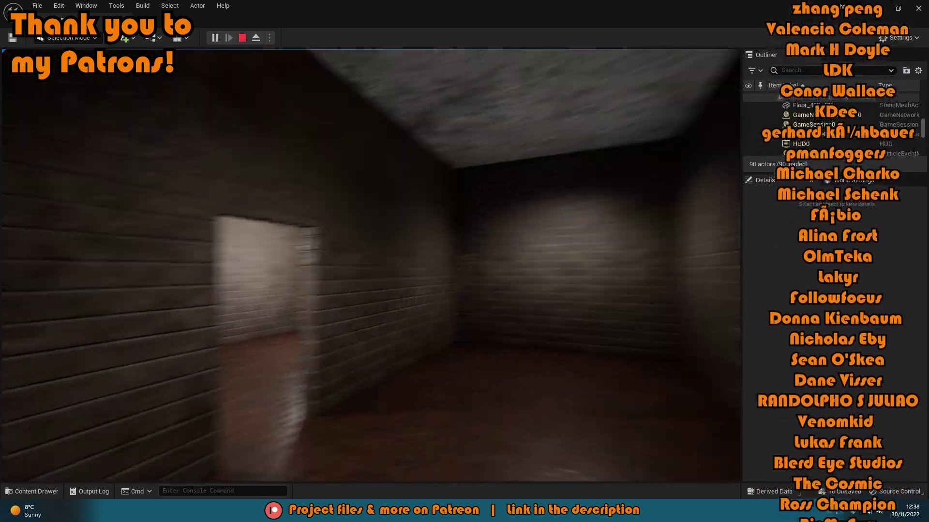
{"action": "key", "text": "w"}
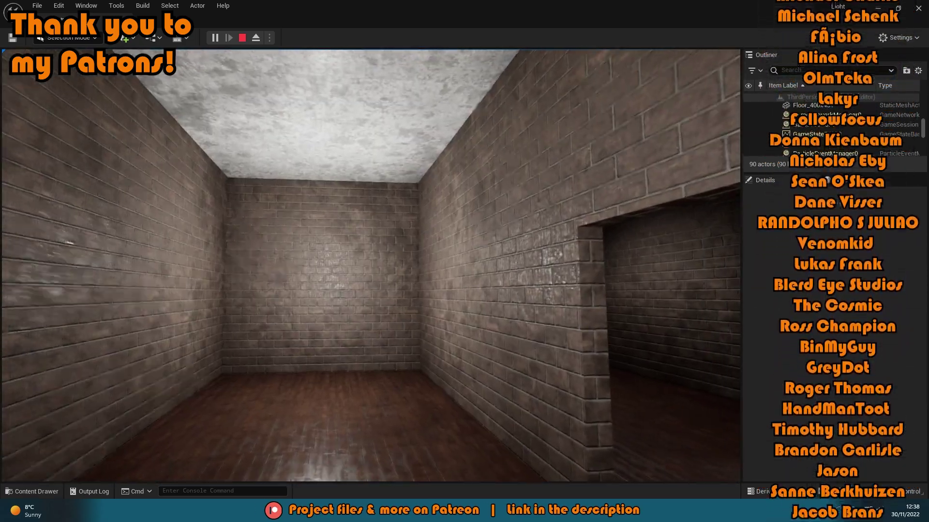
{"action": "key", "text": "w"}
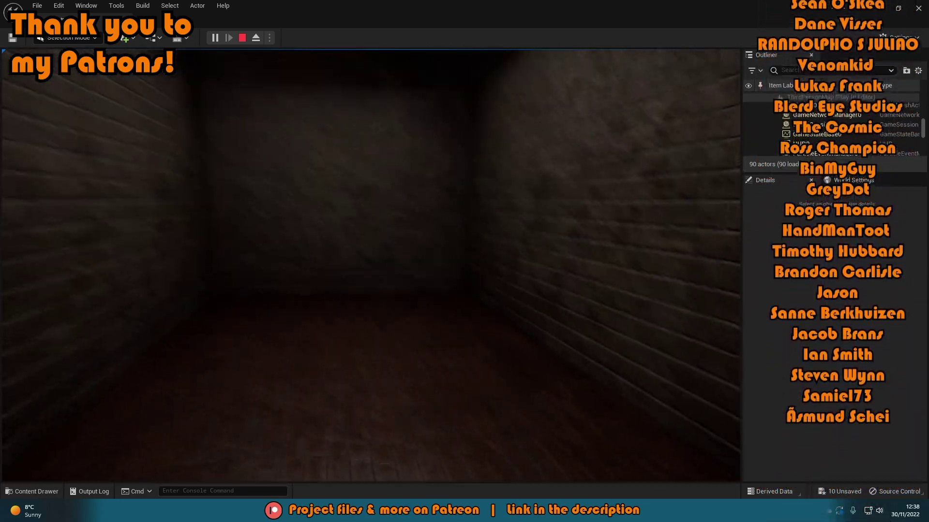
{"action": "key", "text": "w"}
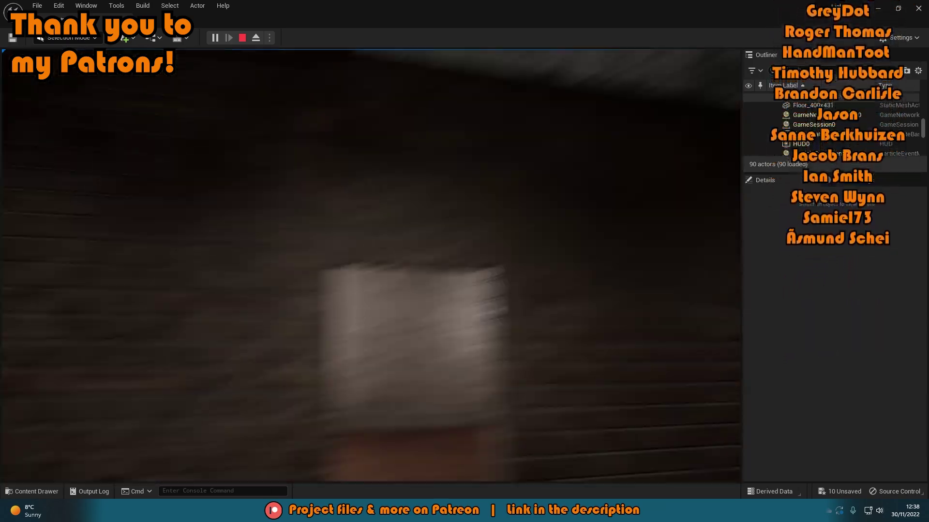
{"action": "key", "text": "w"}
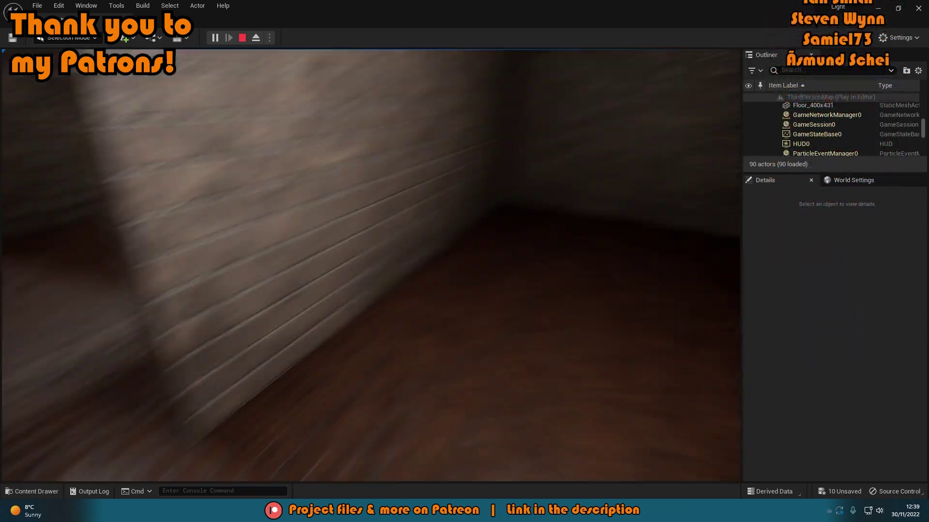